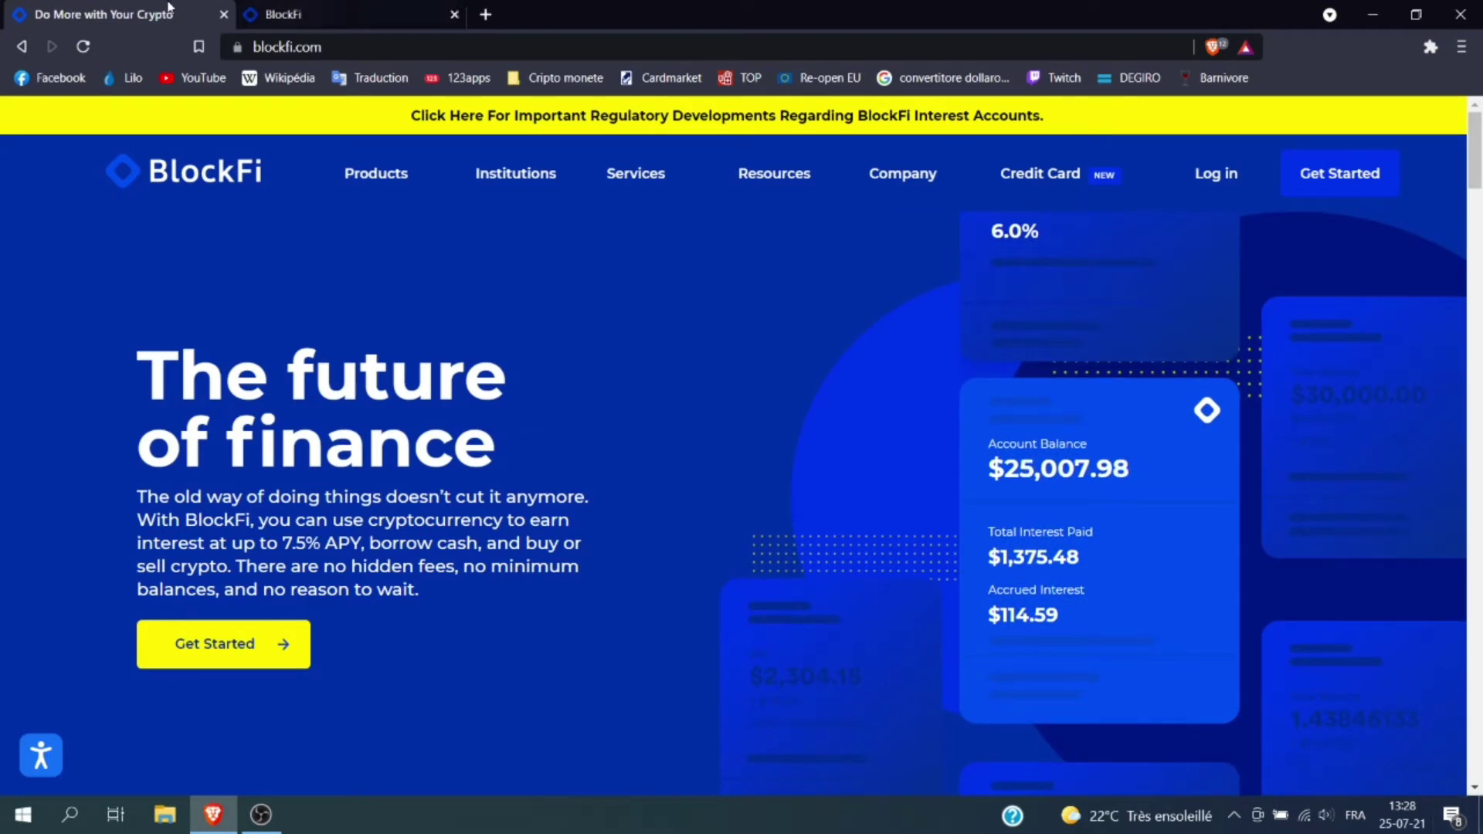
- Open the BlockFi account dashboard and examine the interest account balances and the prices and interest rates in Markets
left_click(386, 18)
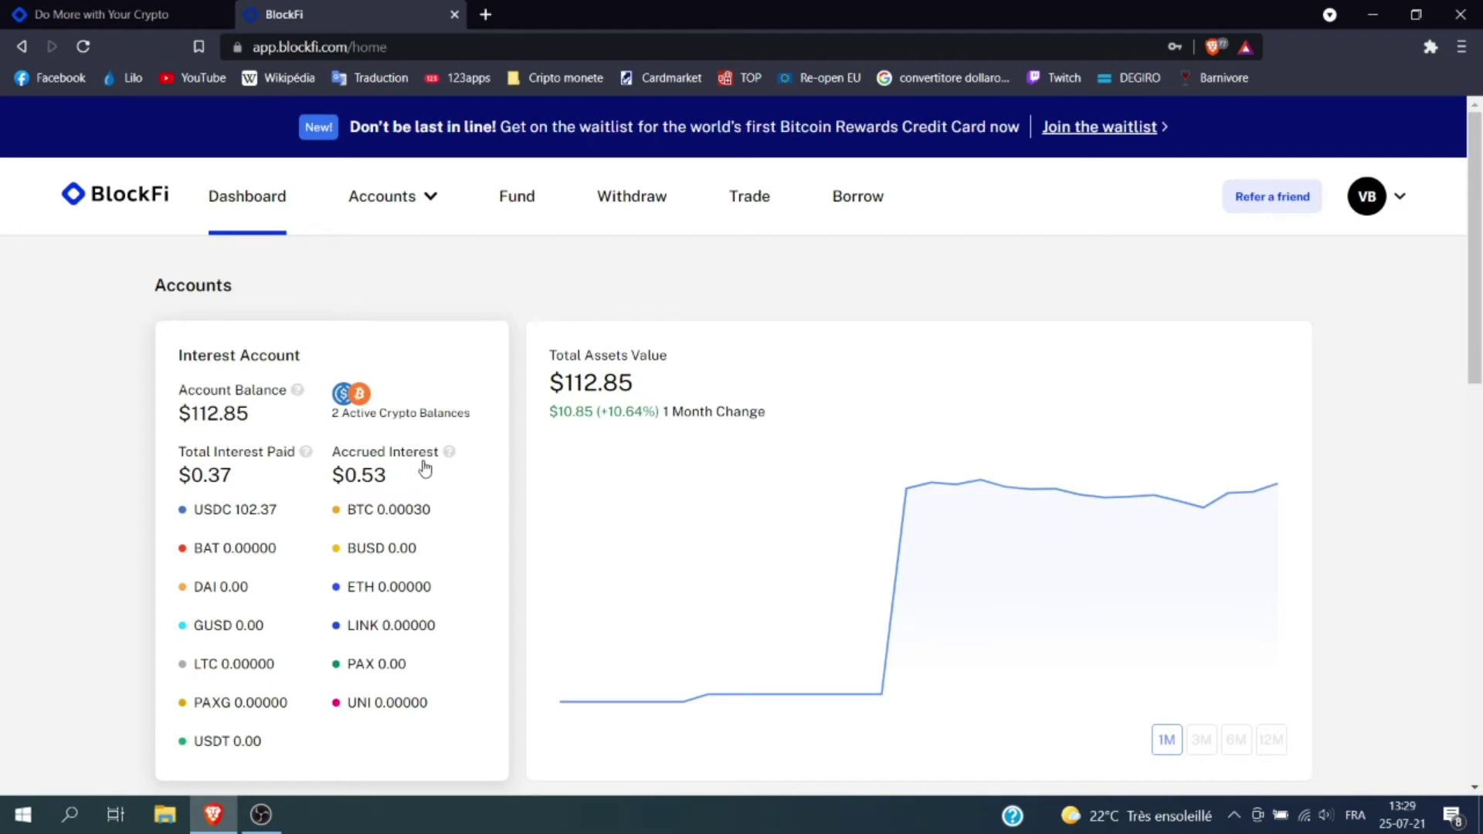
scroll(464, 462, "down", 1)
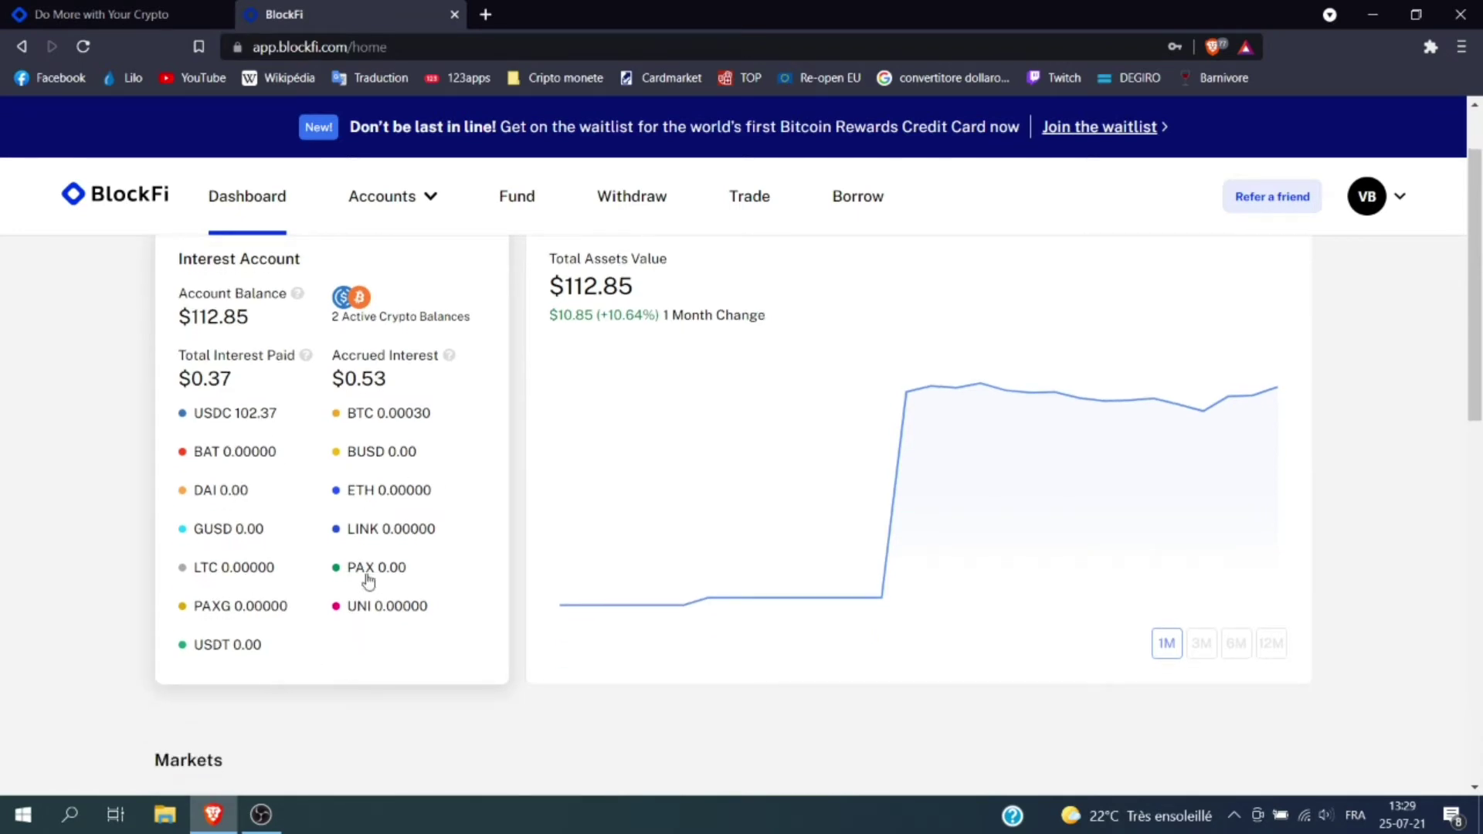
scroll(240, 572, "down", 3)
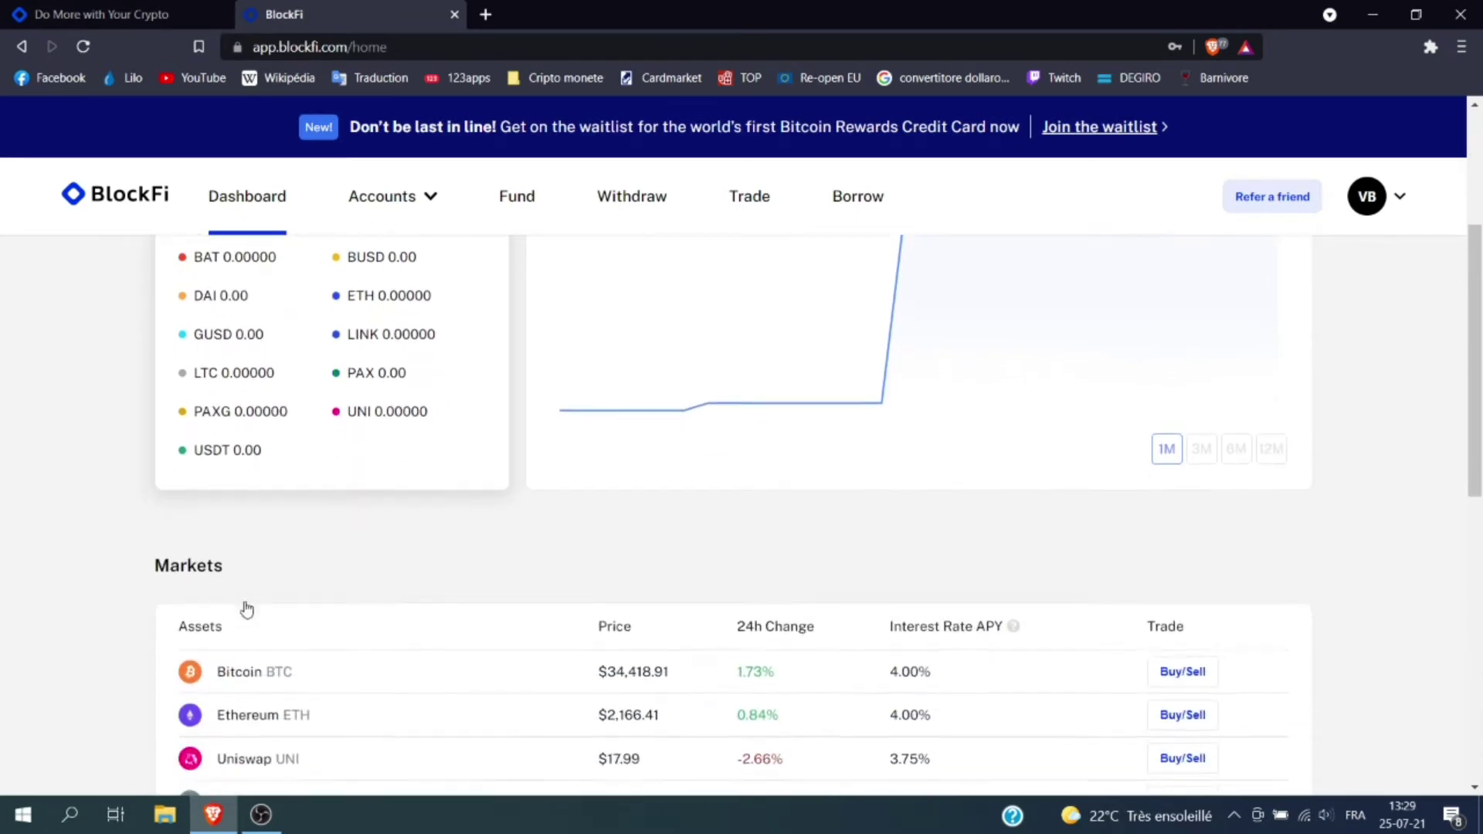
scroll(244, 461, "down", 1)
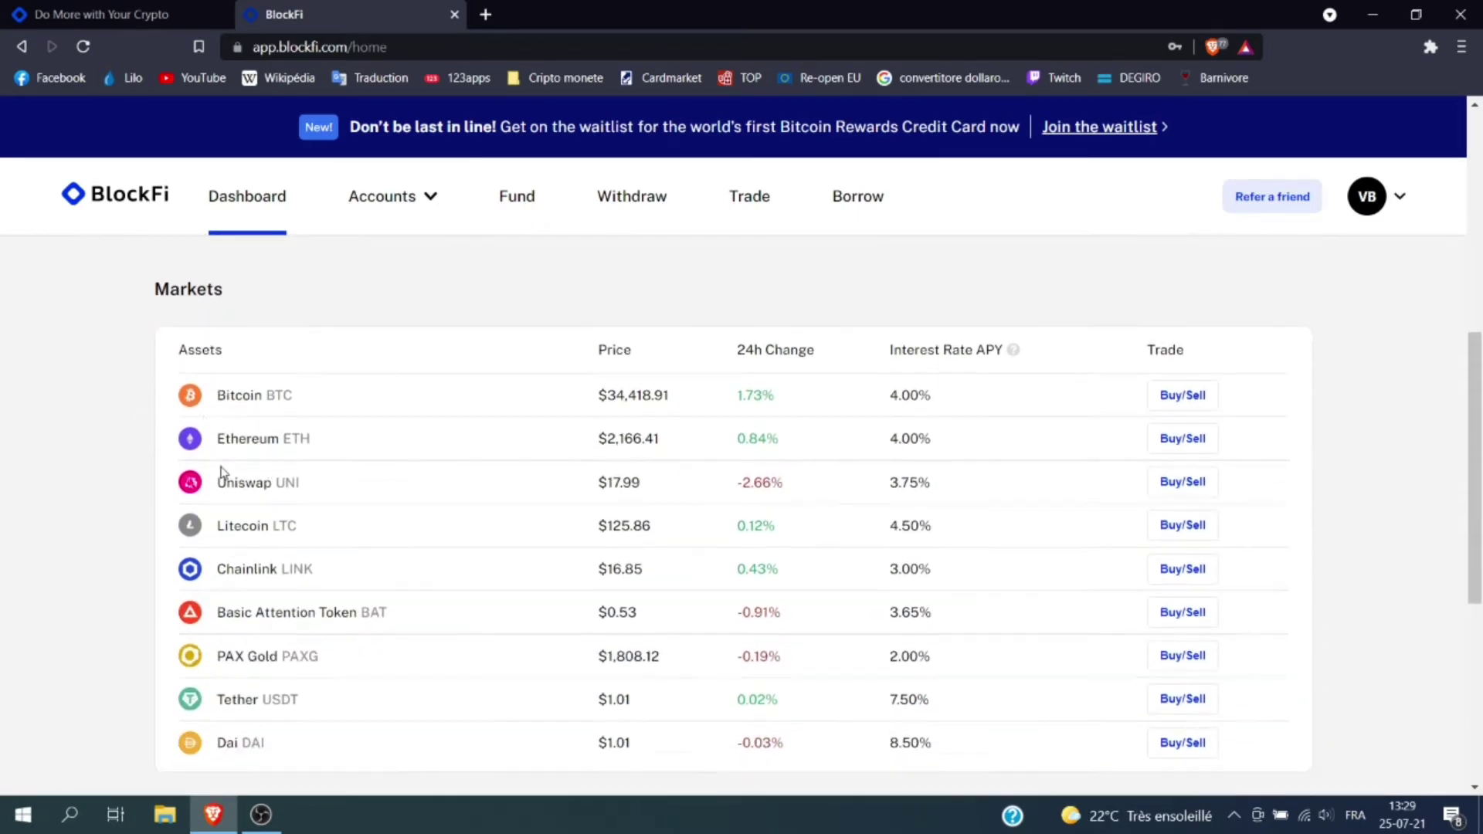
scroll(222, 475, "down", 1)
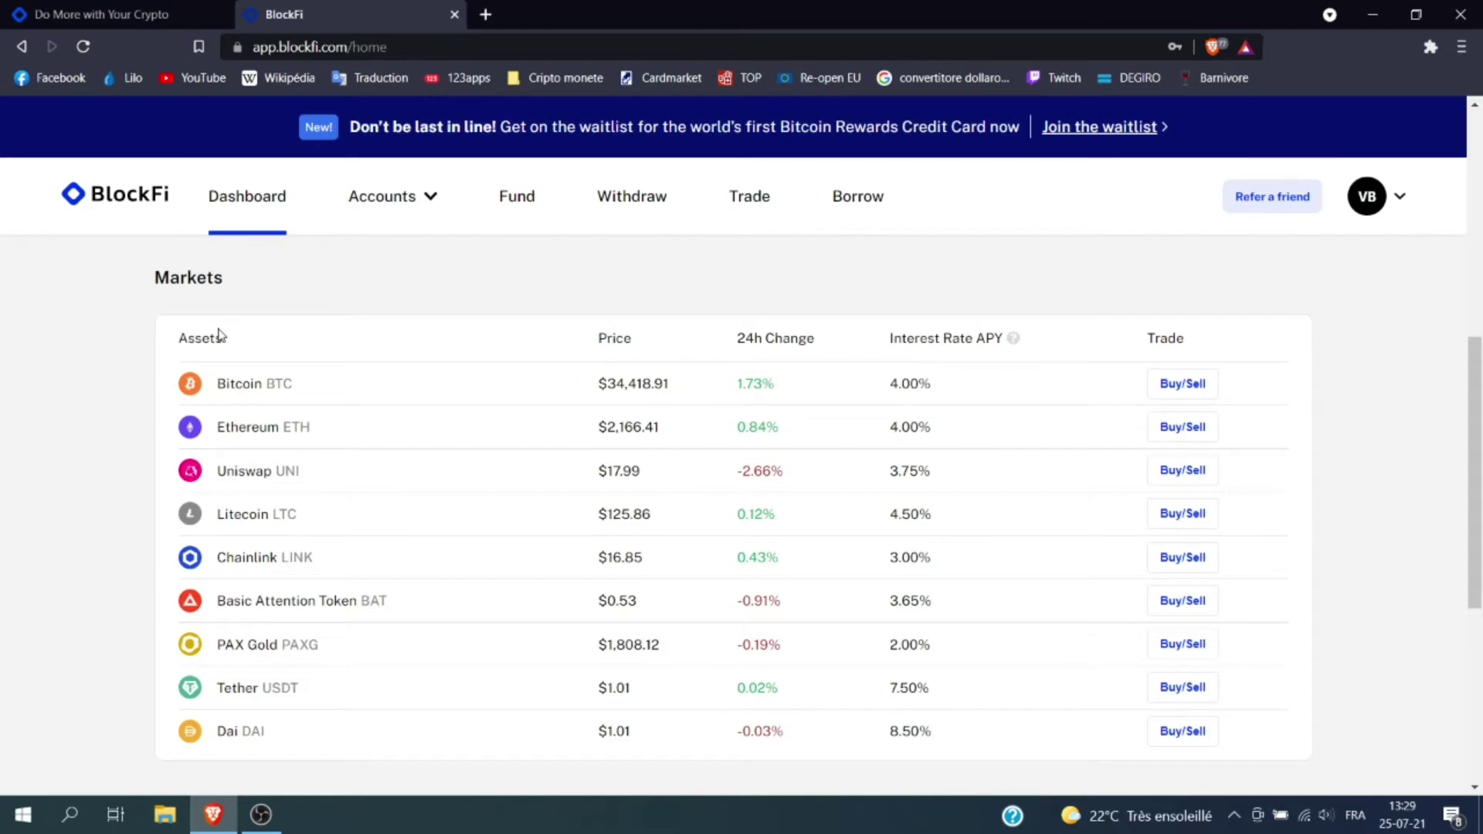
scroll(232, 410, "down", 1)
scroll(244, 441, "up", 1)
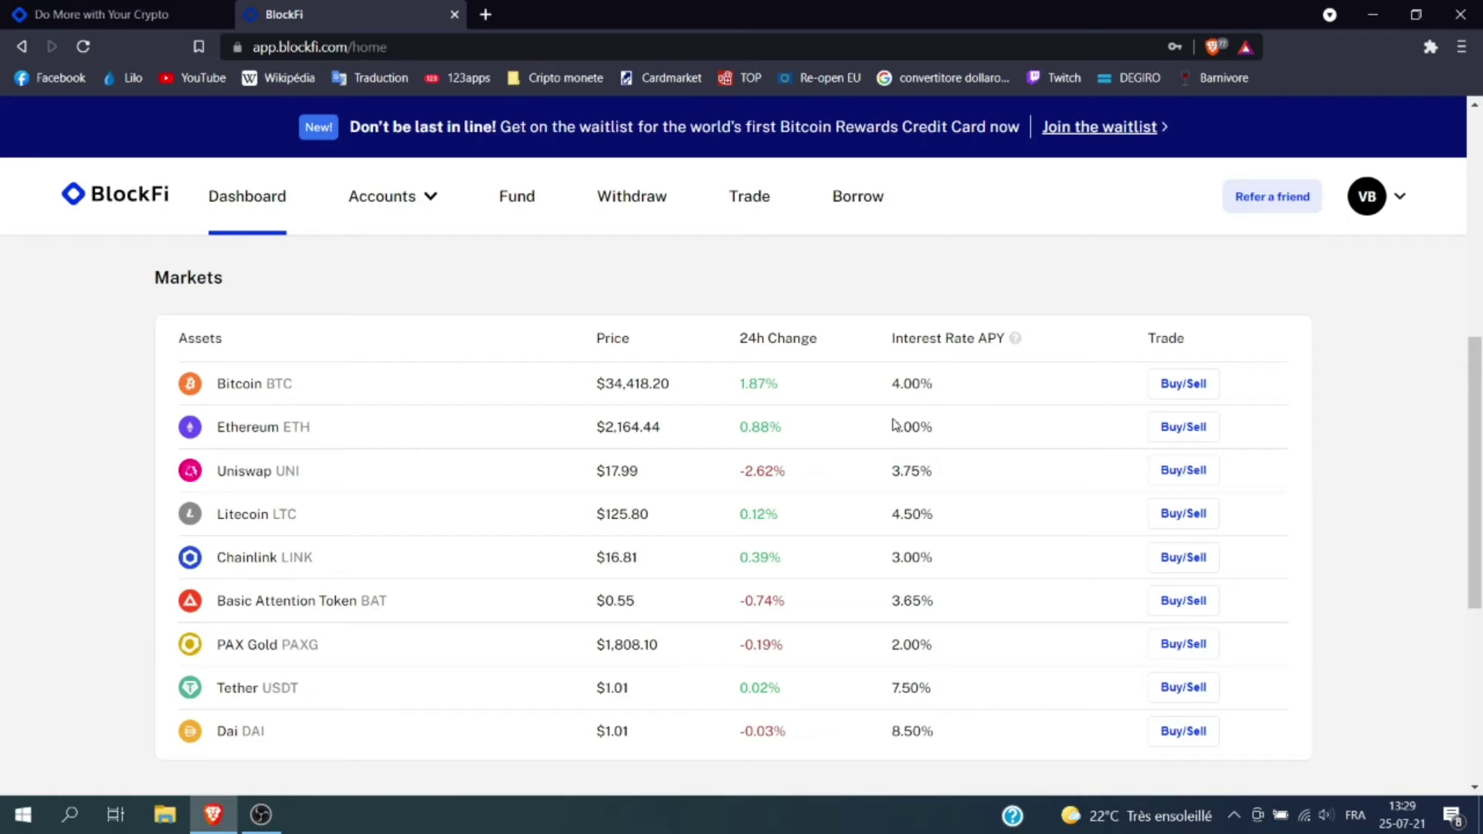
scroll(935, 417, "down", 1)
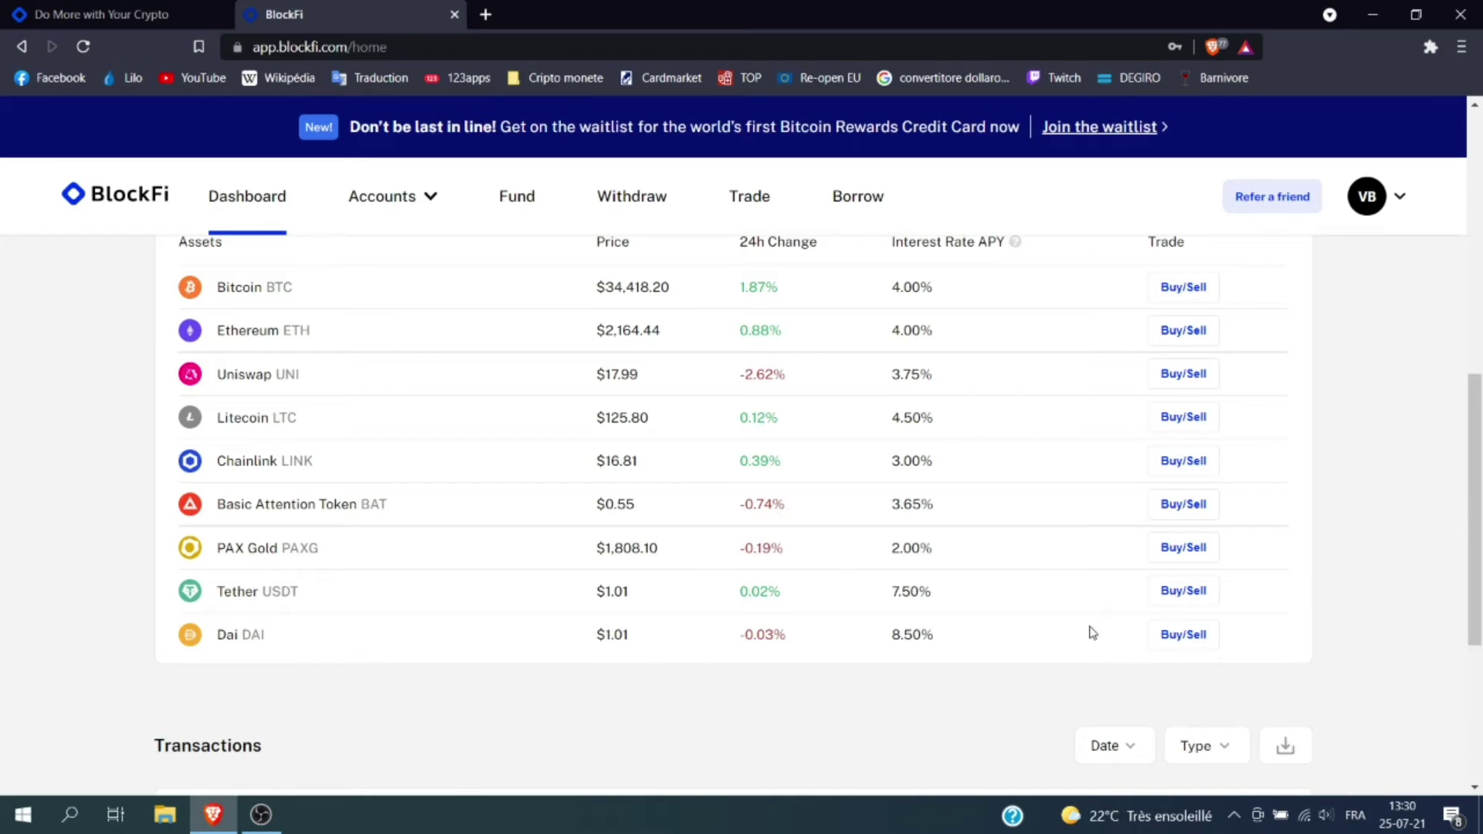
- Review the dates, amounts and types in the dashboard's Transactions list
scroll(1105, 624, "down", 1)
scroll(299, 616, "down", 2)
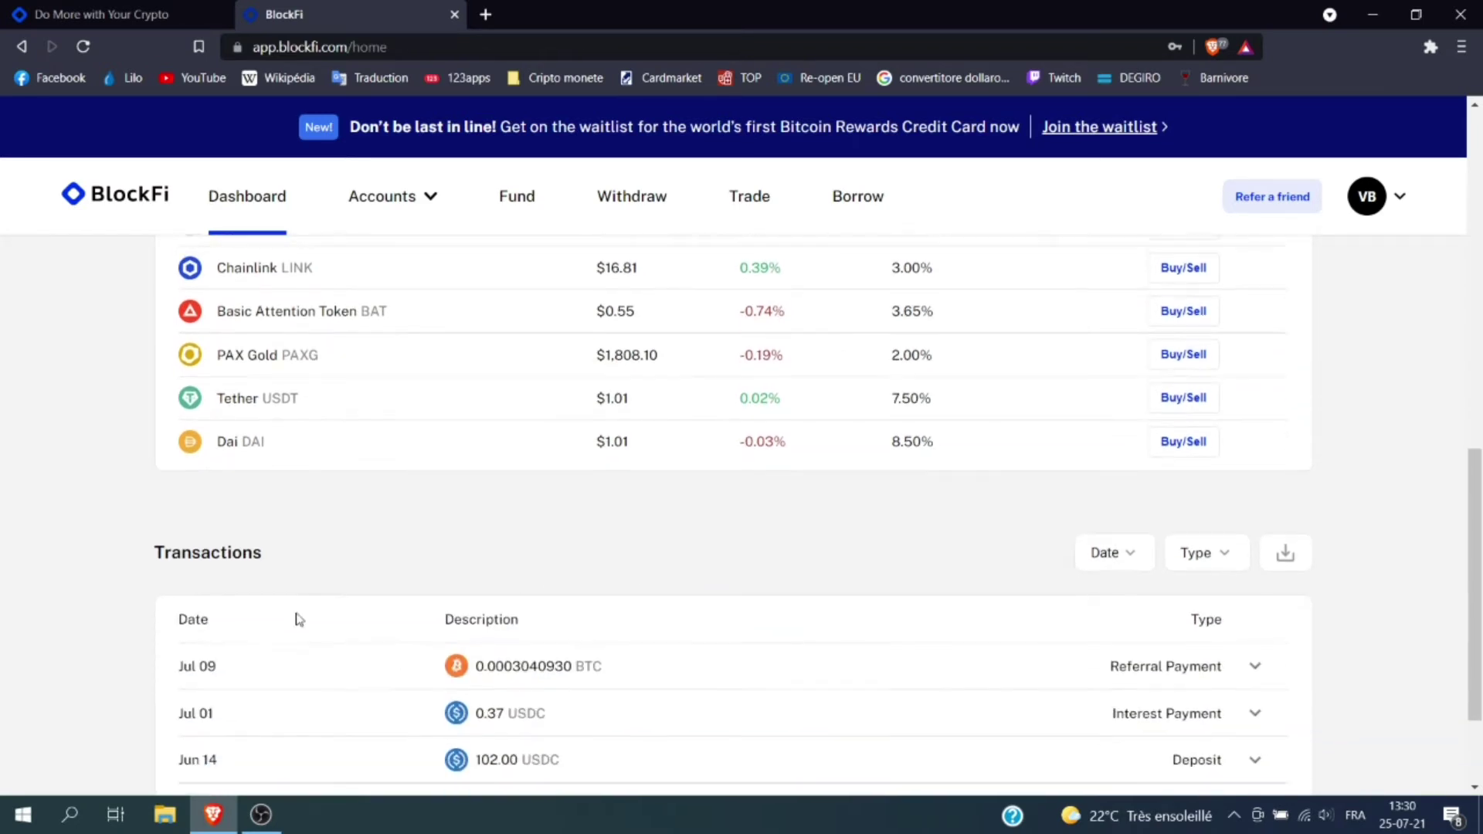
scroll(220, 498, "down", 1)
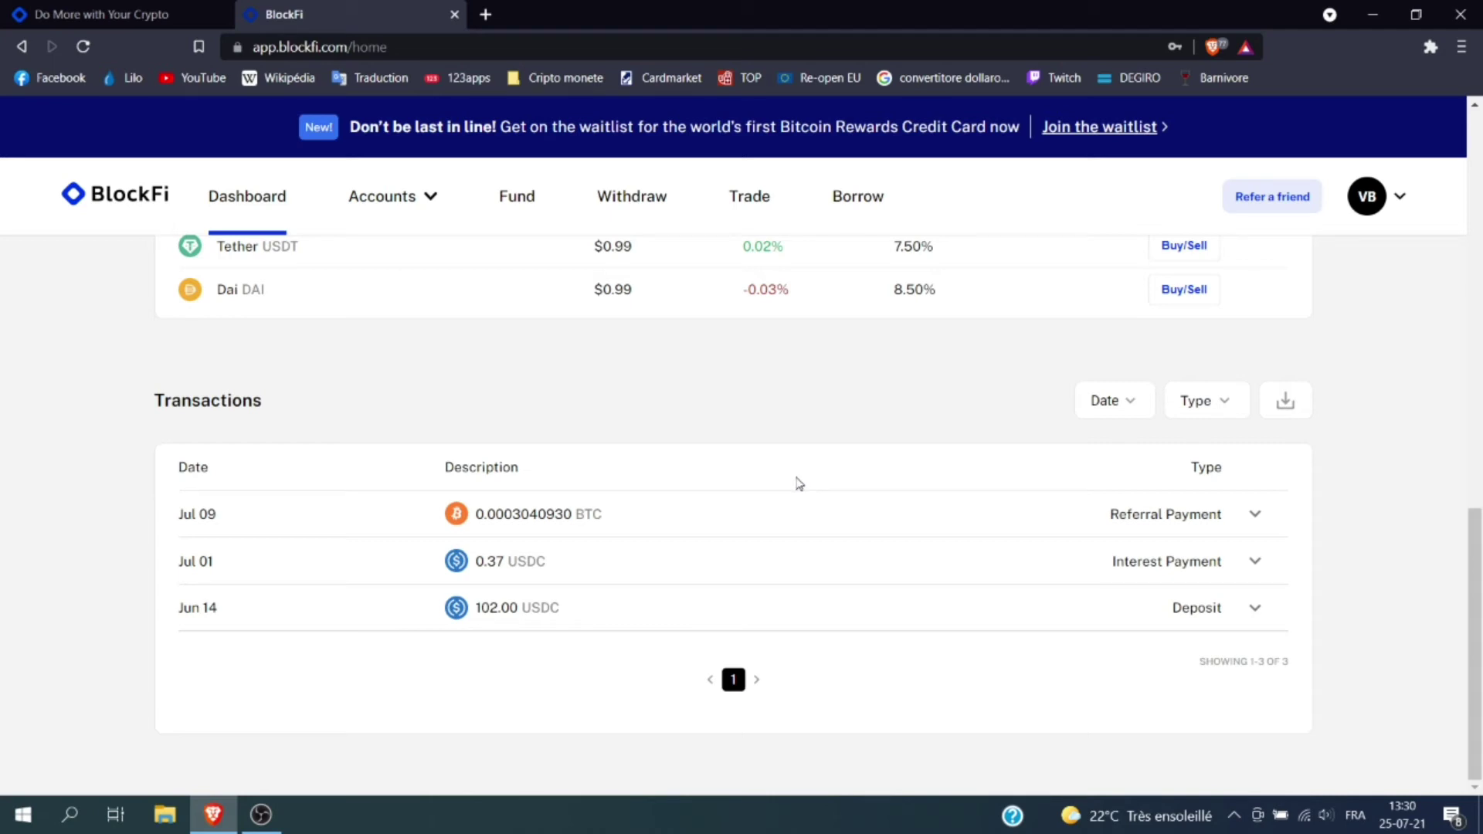
- Open the Fund dialog, look through the currencies available to receive or purchase, and close it without choosing one
scroll(641, 423, "up", 3)
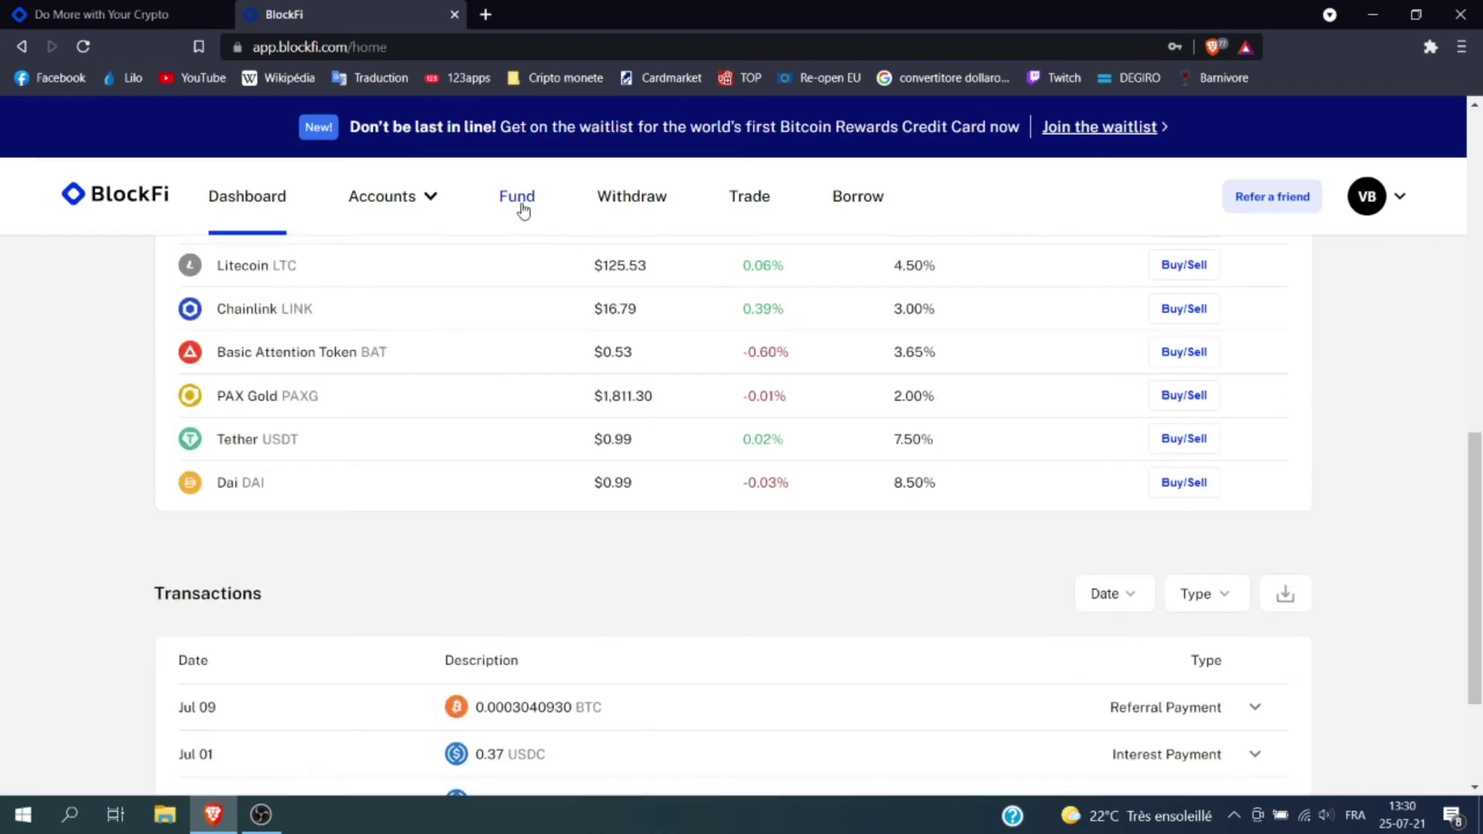
left_click(523, 210)
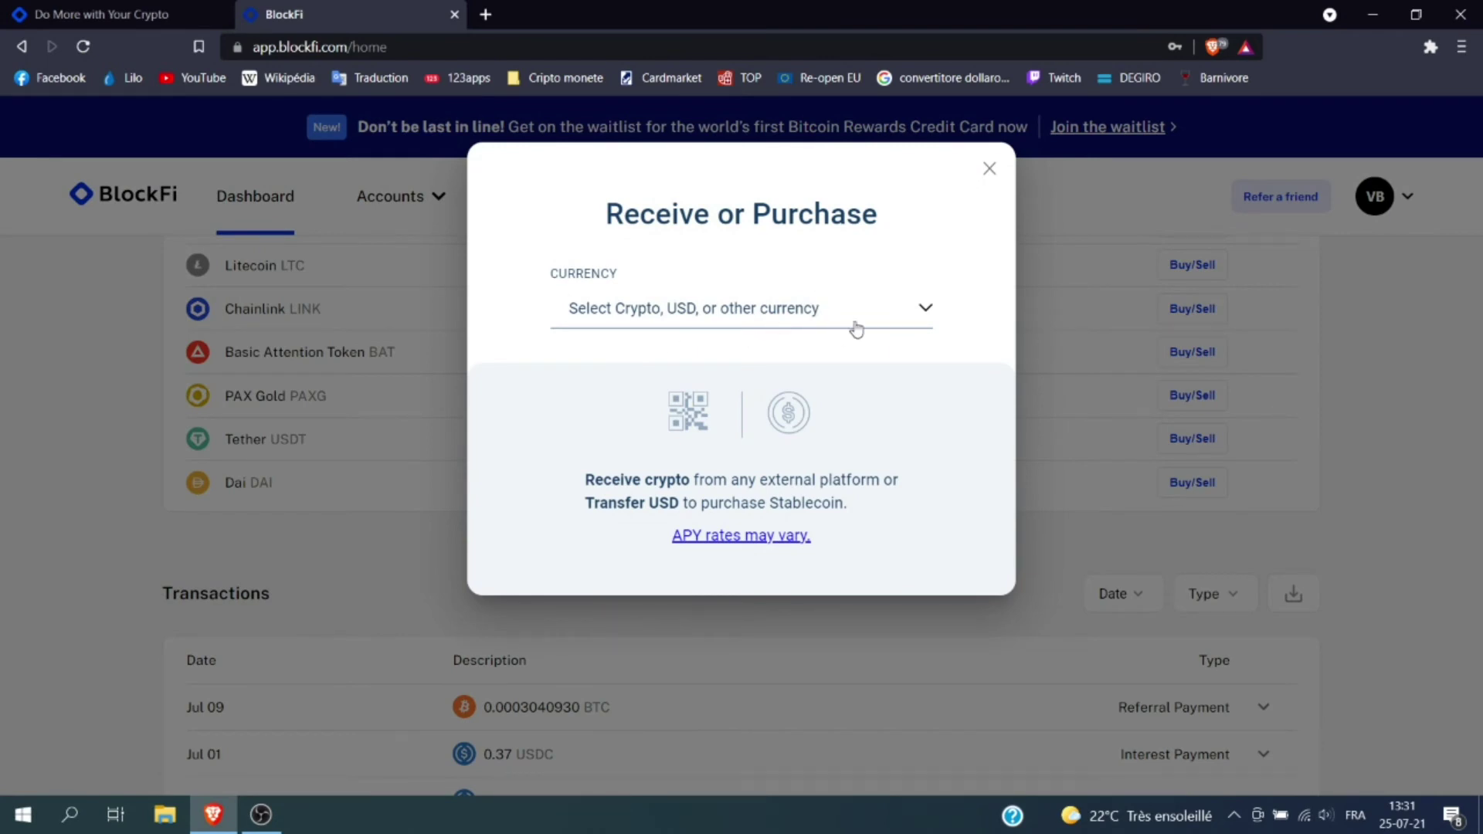
left_click(910, 322)
scroll(747, 423, "down", 3)
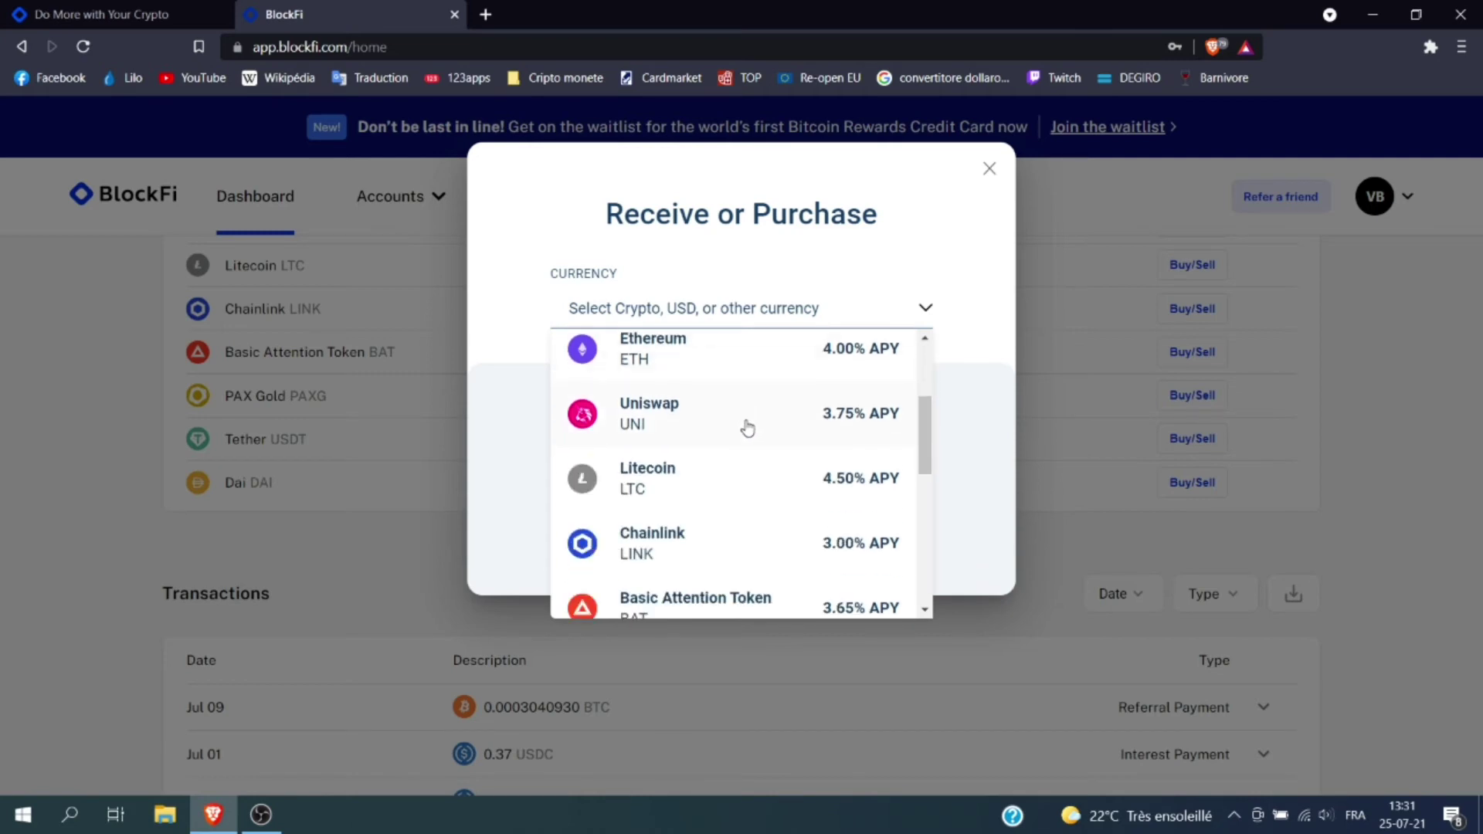
scroll(734, 454, "down", 5)
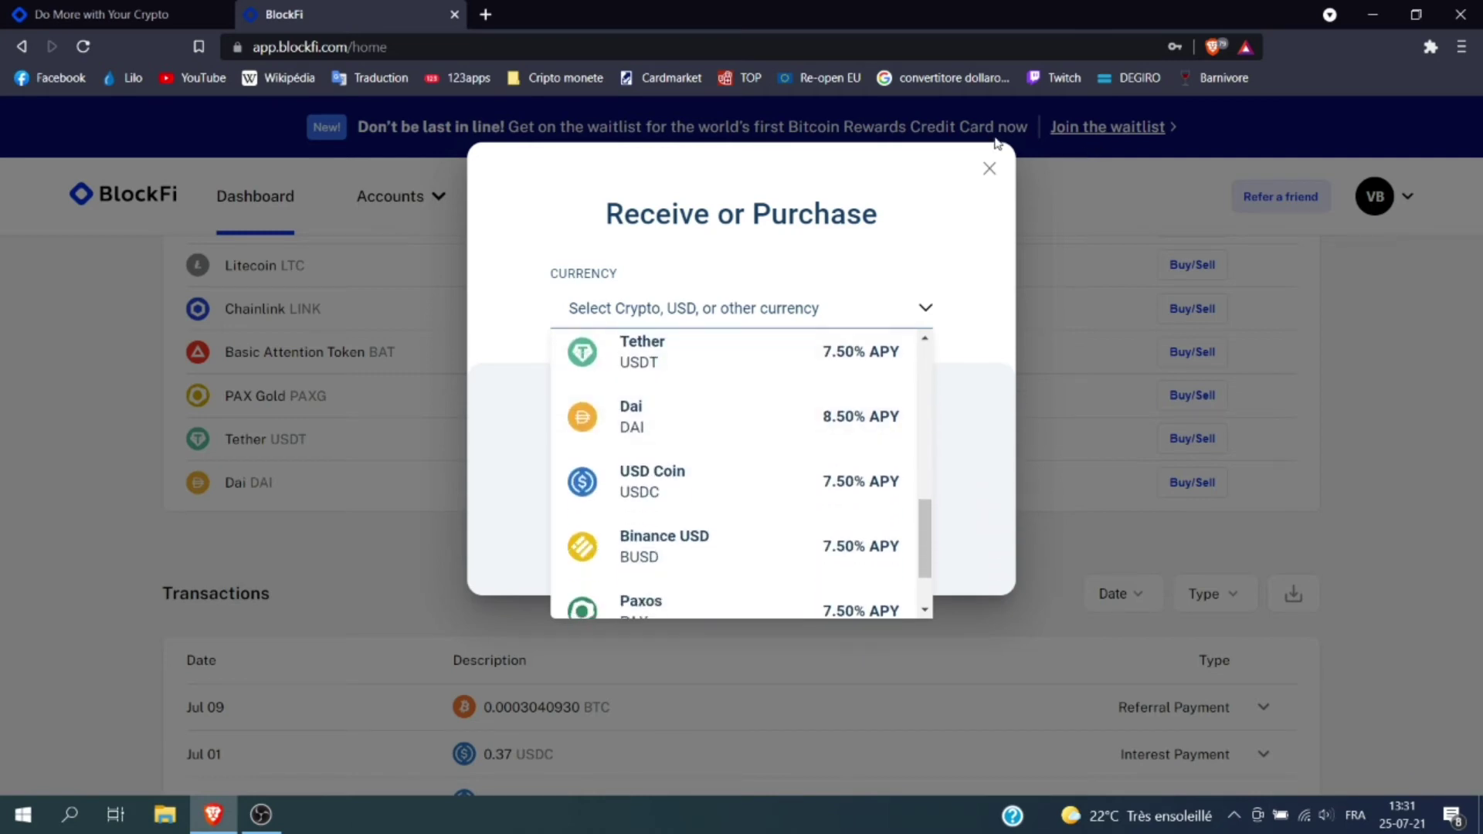
left_click(990, 168)
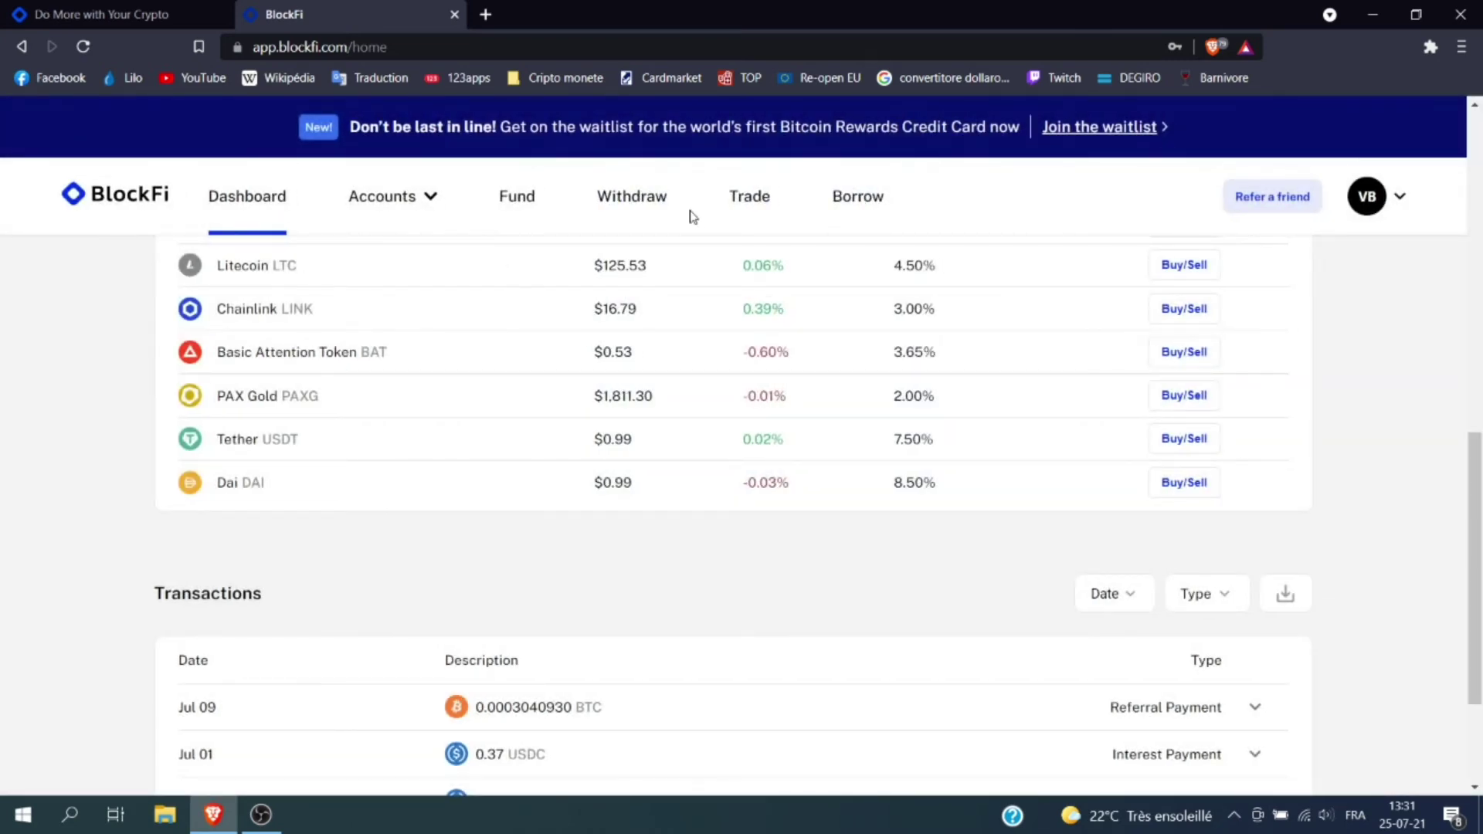
- Open the Withdraw dialog, look through the currencies with their available balances, and close it without choosing one
left_click(654, 197)
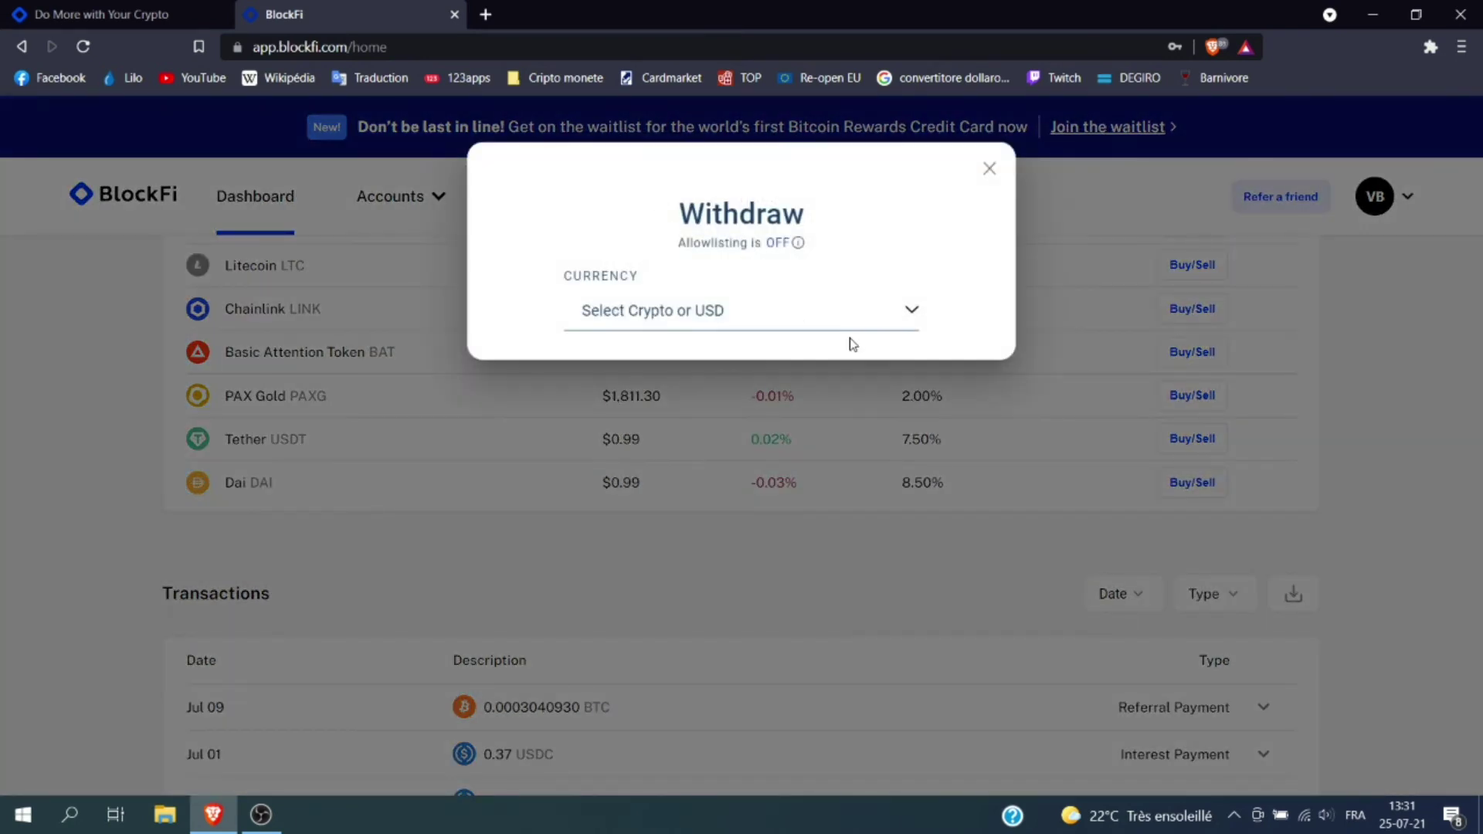
left_click(833, 327)
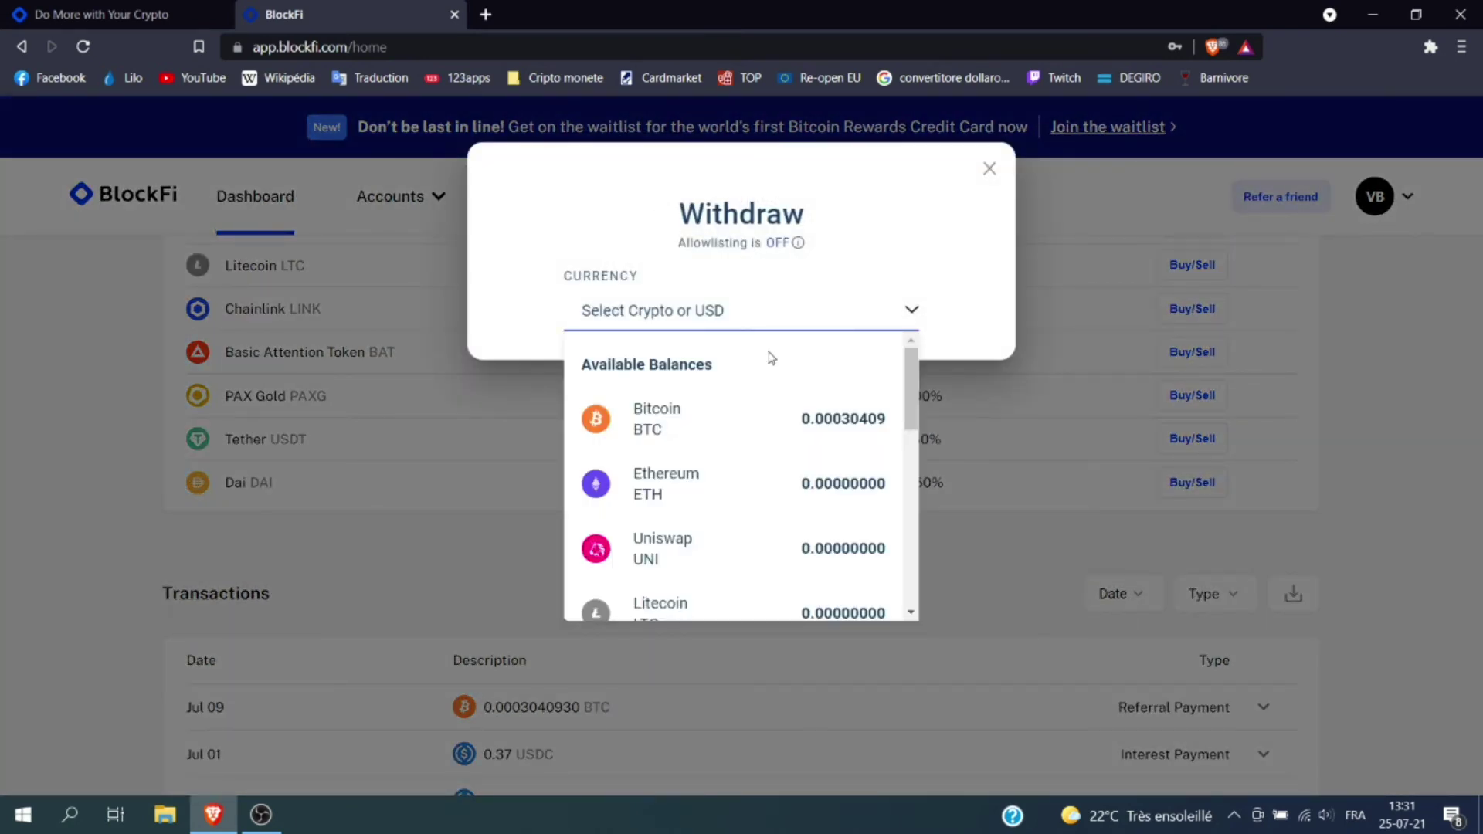
scroll(757, 391, "down", 5)
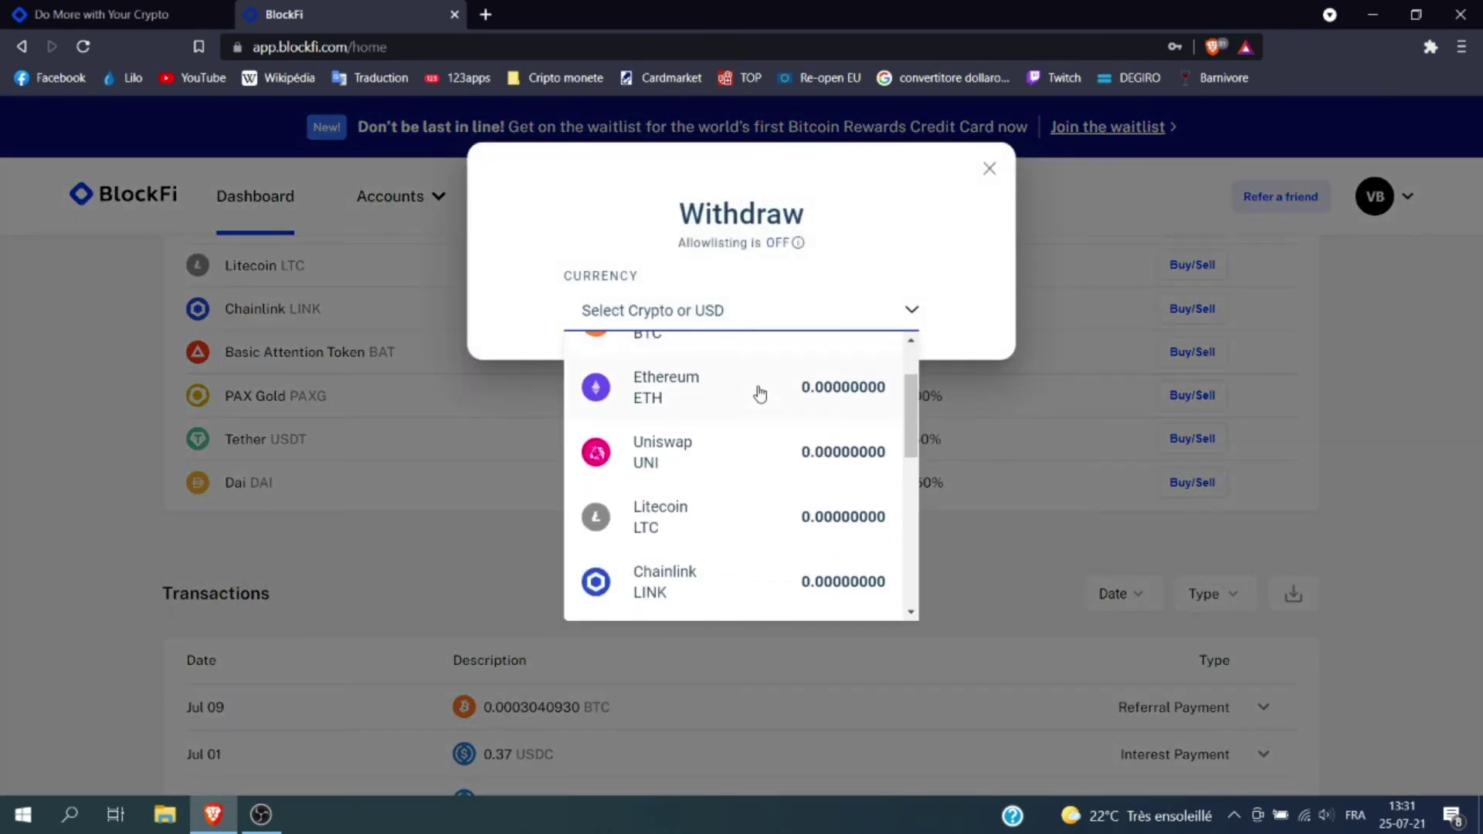
left_click(989, 169)
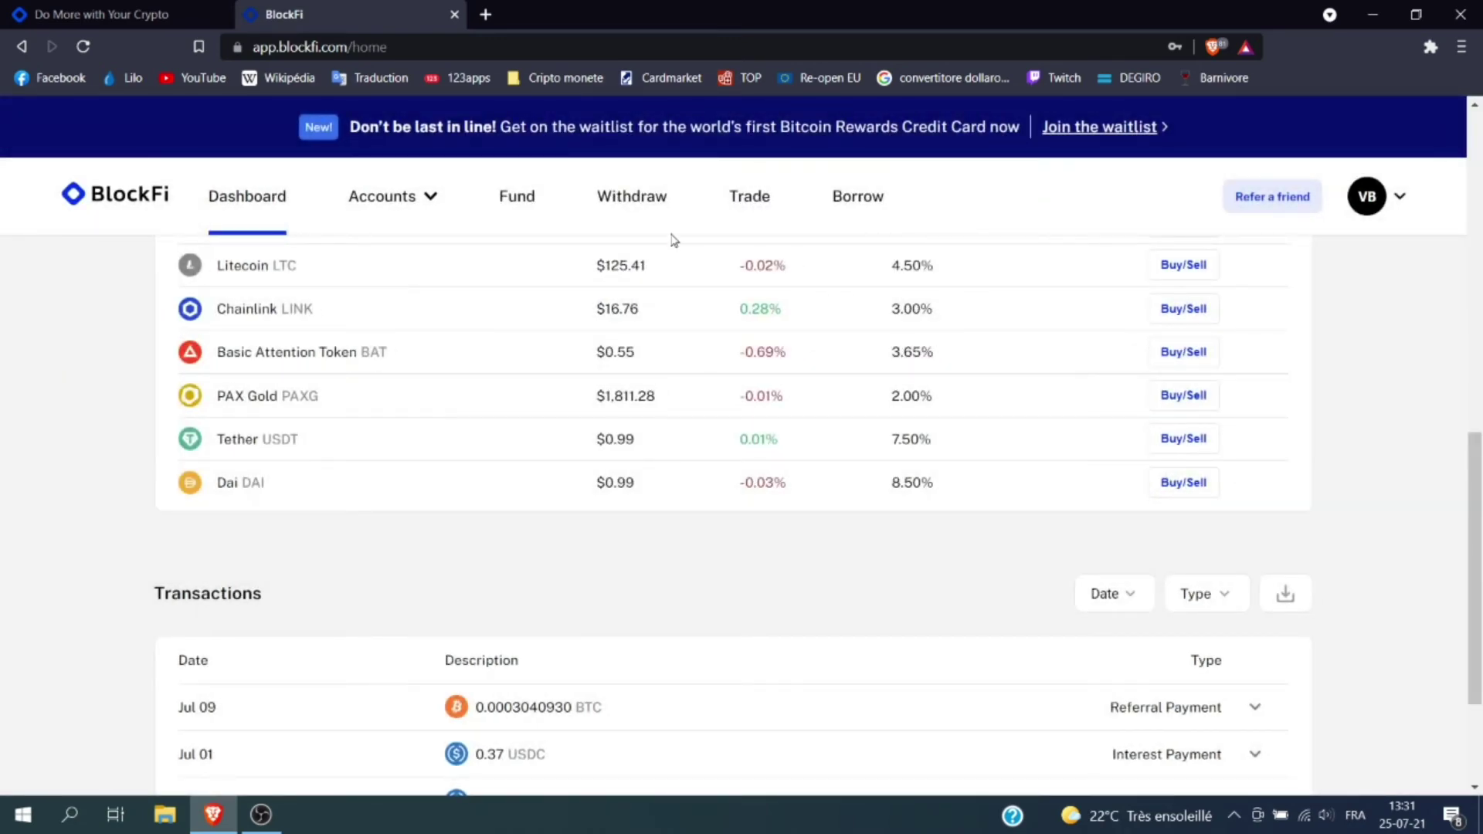
- View the Trade form and close it without trading, and look through the Borrow page's loan application form
left_click(750, 200)
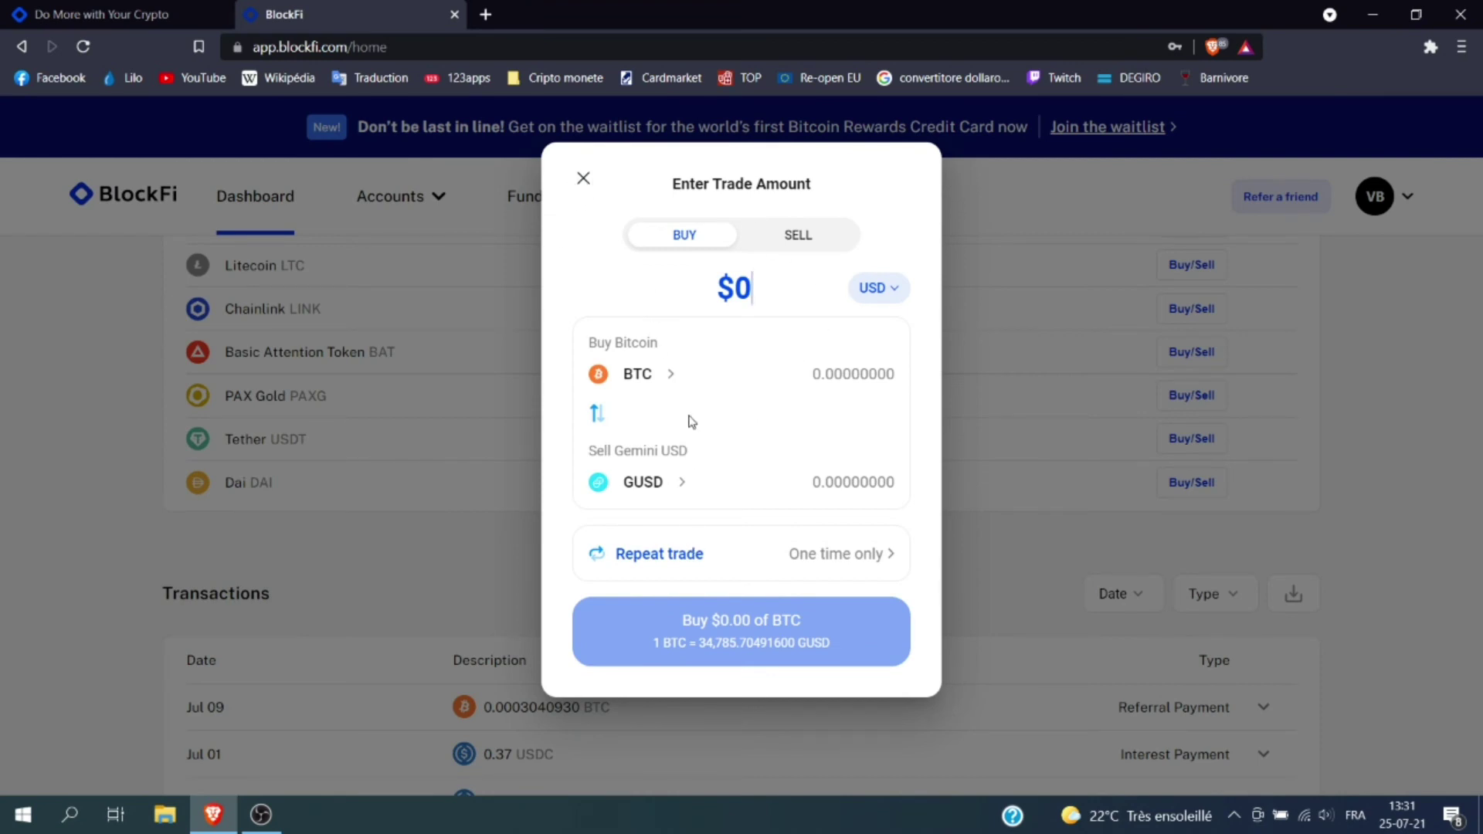
left_click(578, 182)
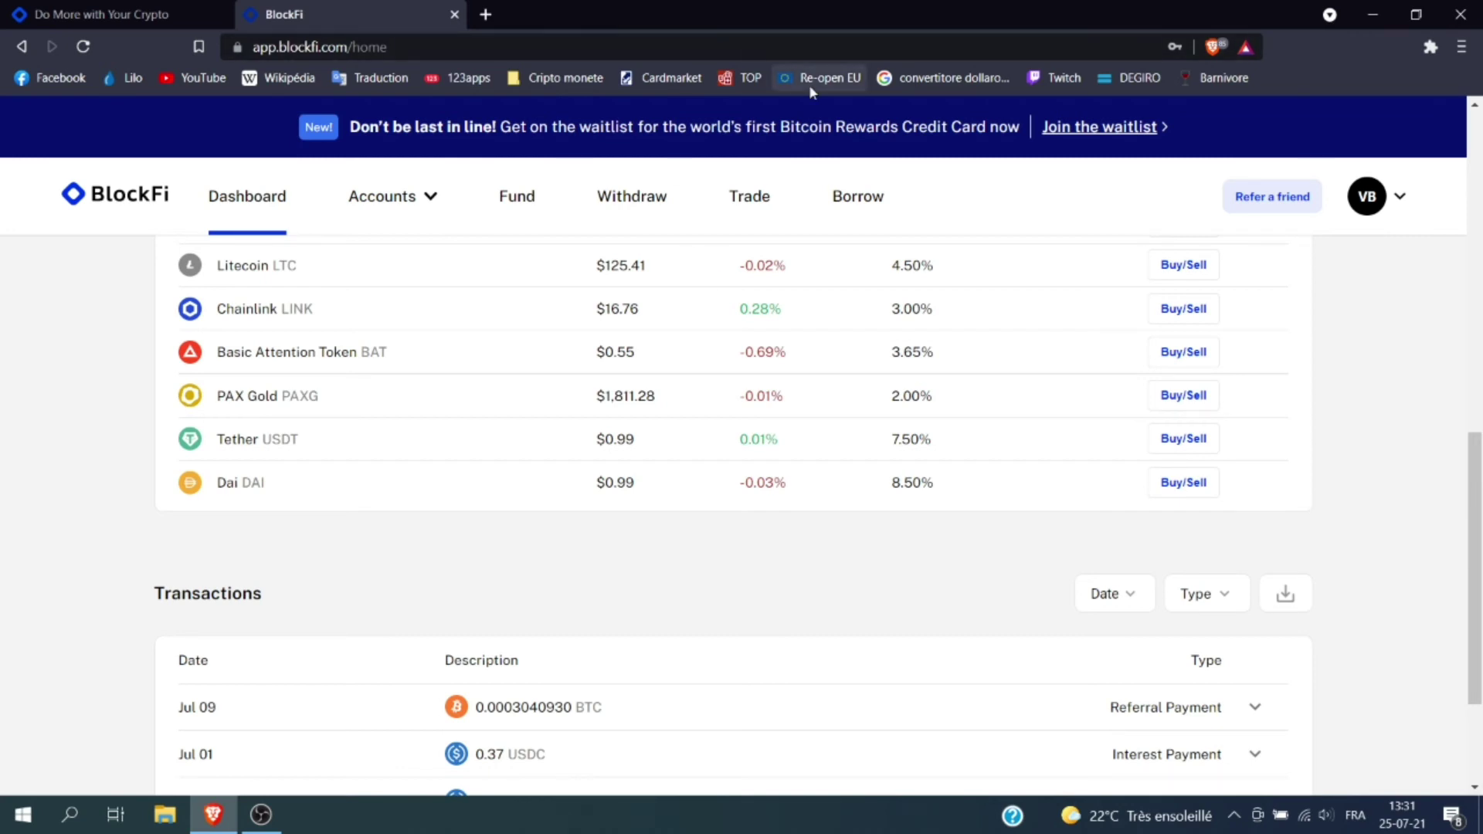
left_click(870, 205)
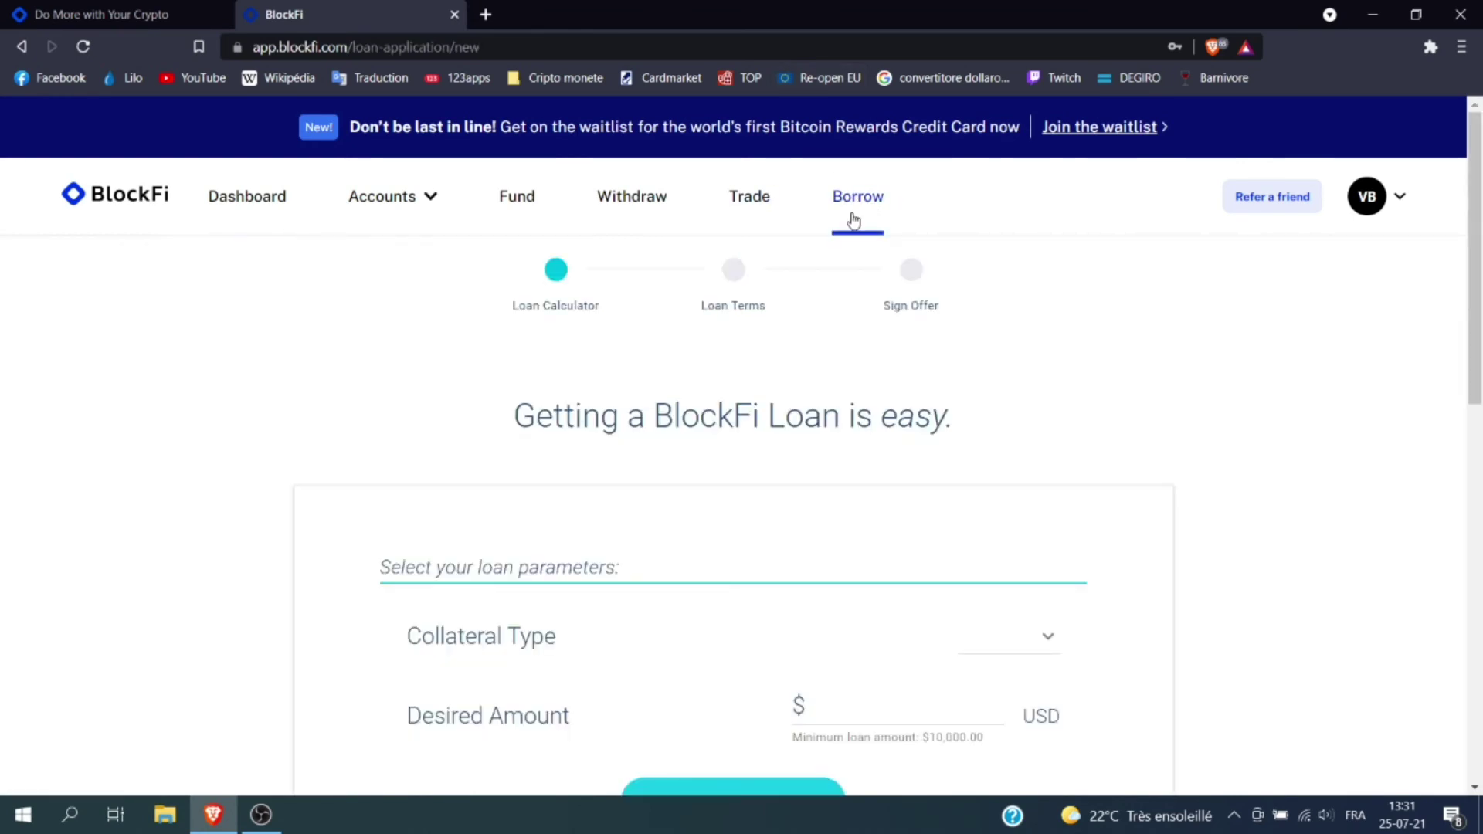
scroll(857, 248, "down", 2)
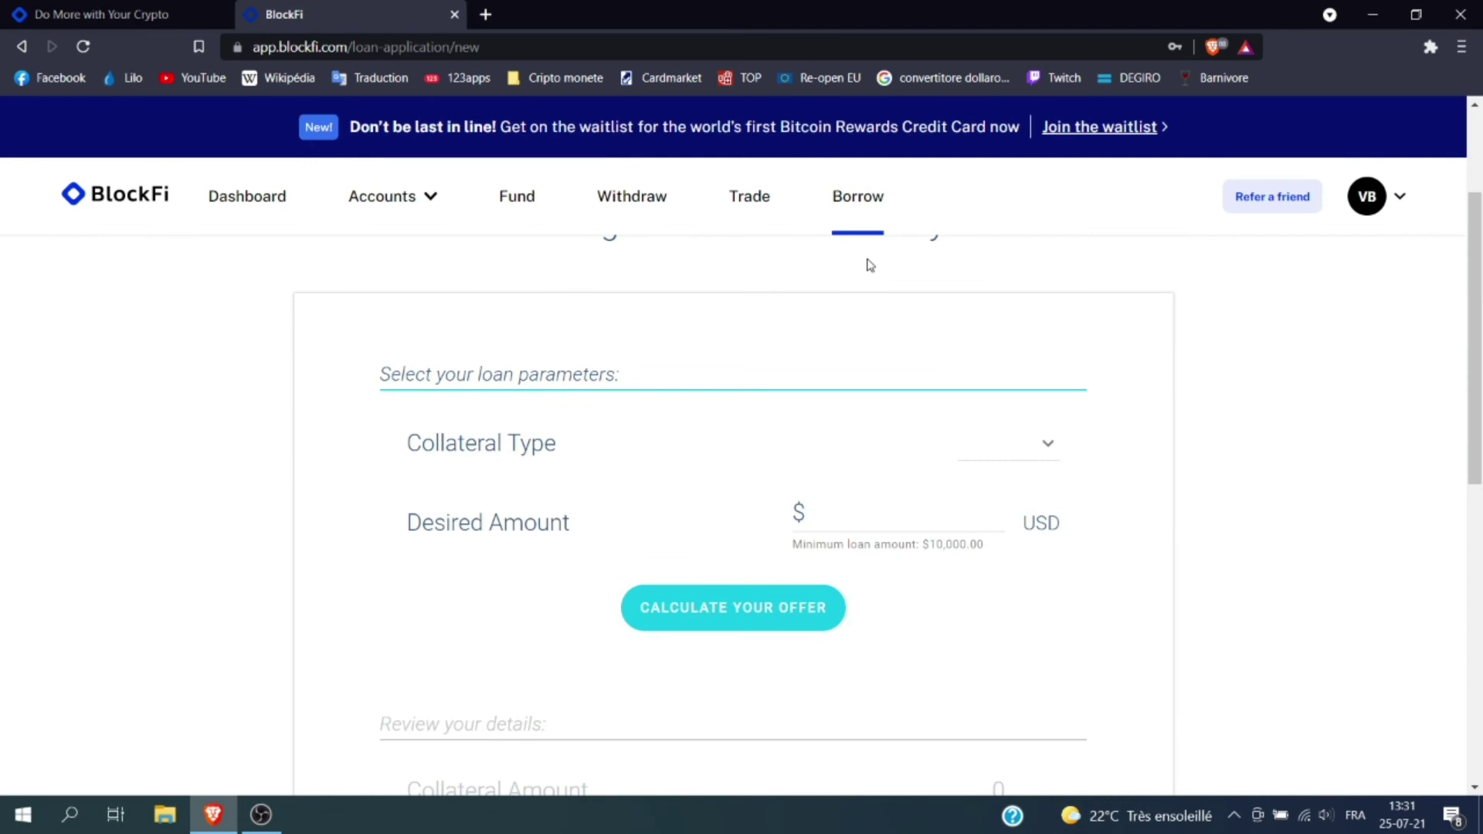
scroll(877, 325, "down", 4)
scroll(890, 414, "up", 3)
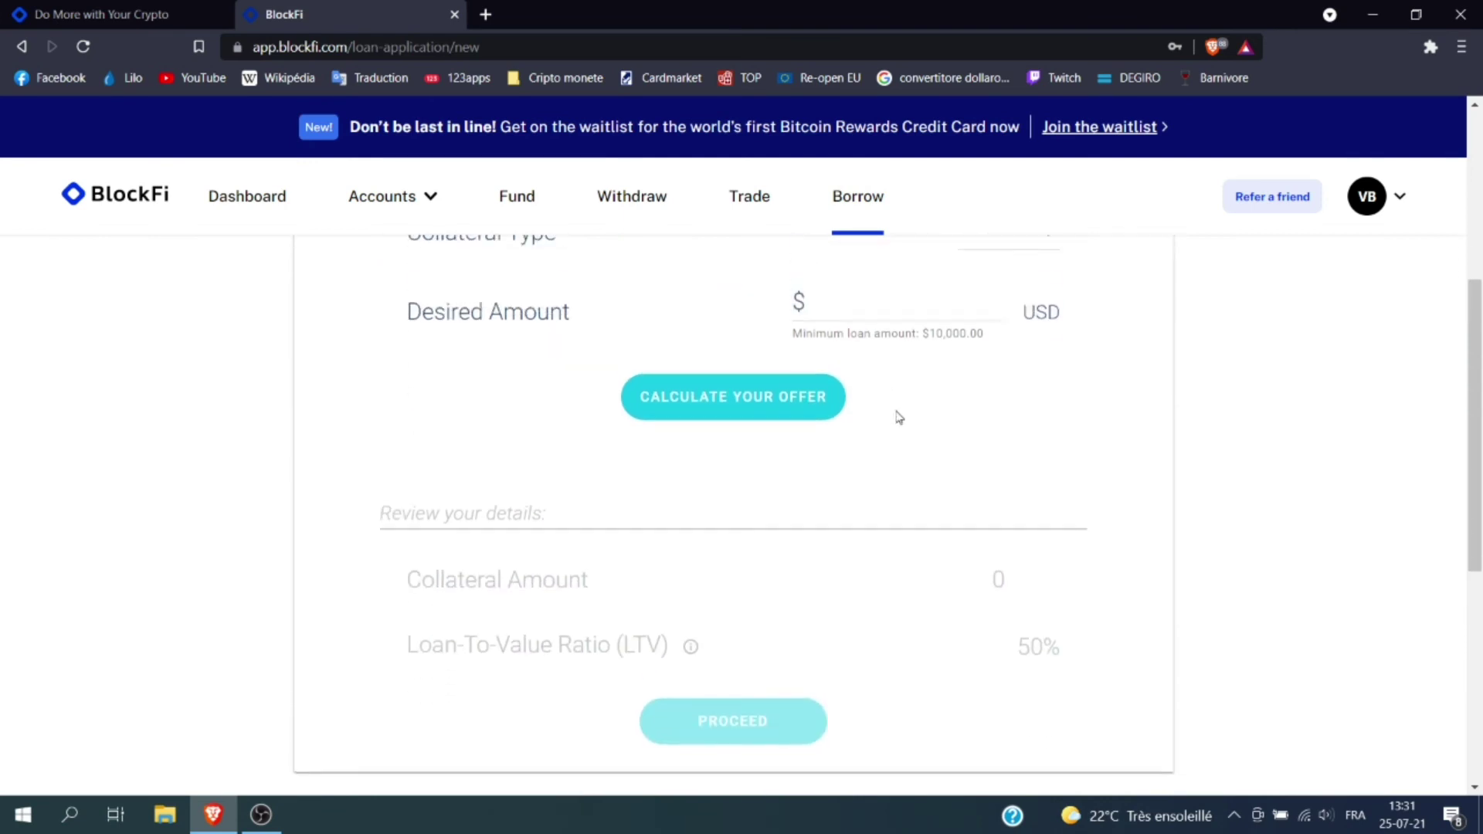
- Open the Interest preferences in the account's profile settings
left_click(1402, 198)
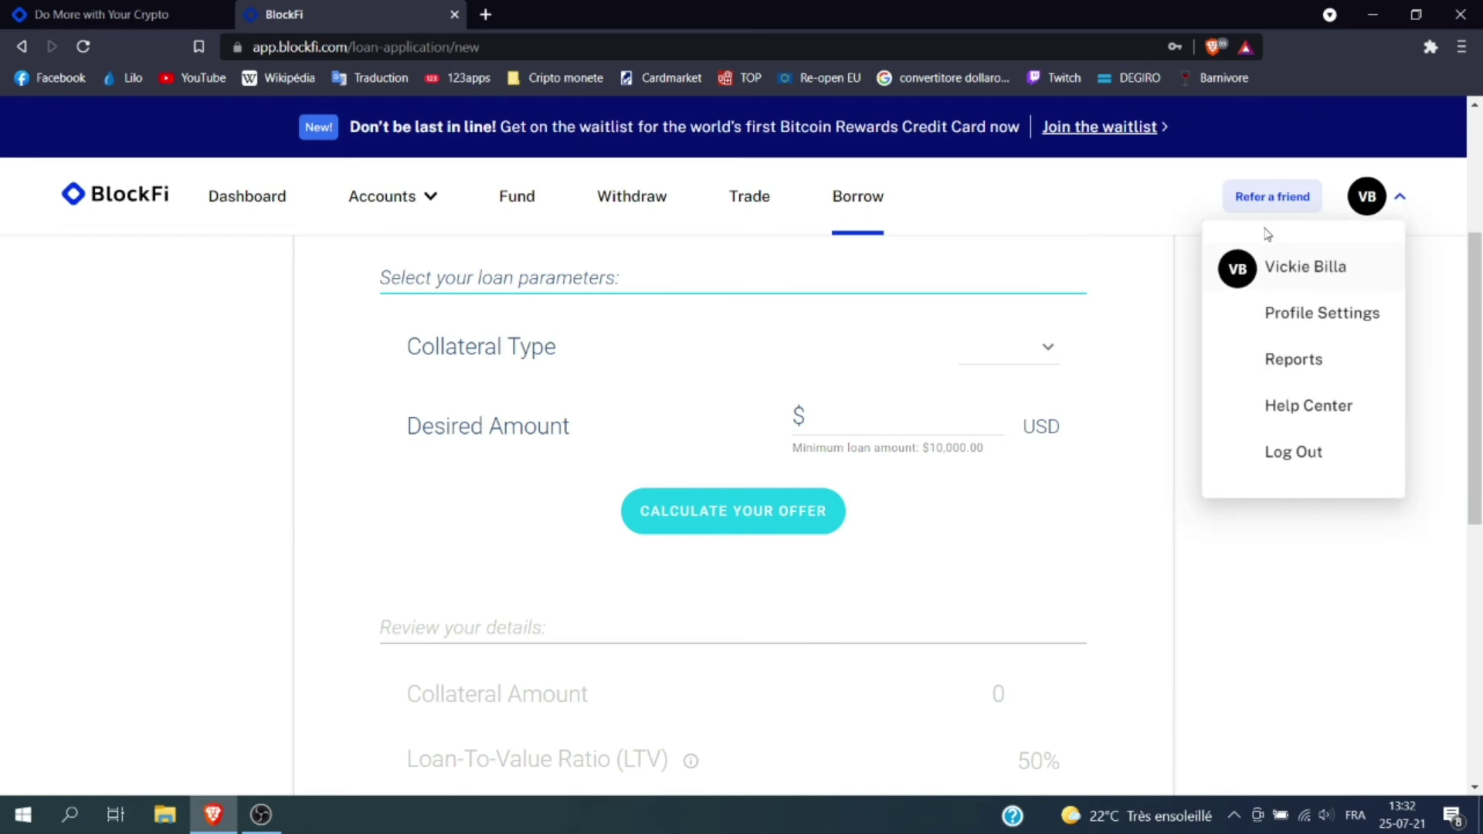
left_click(1268, 332)
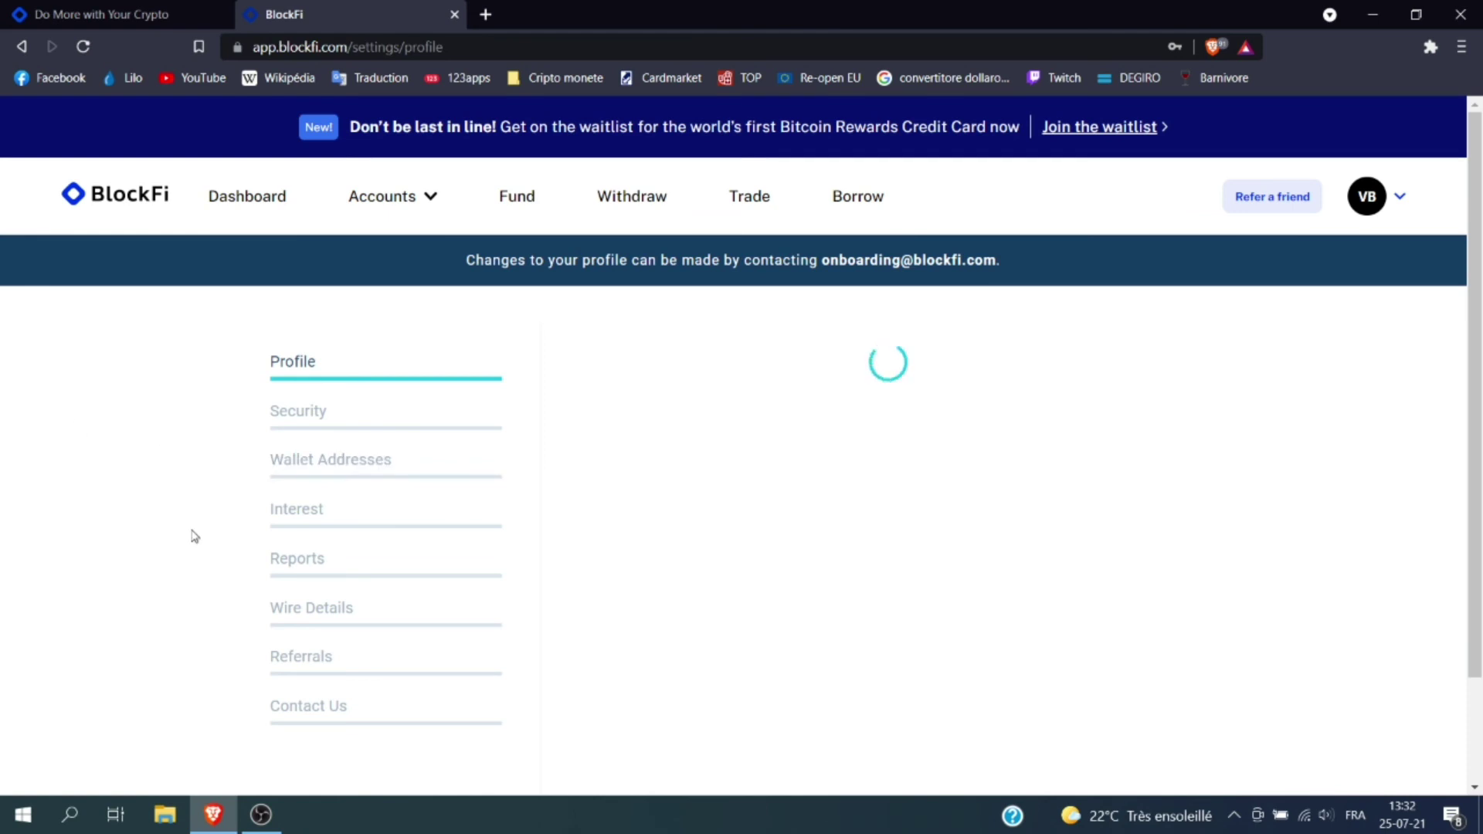
left_click(349, 524)
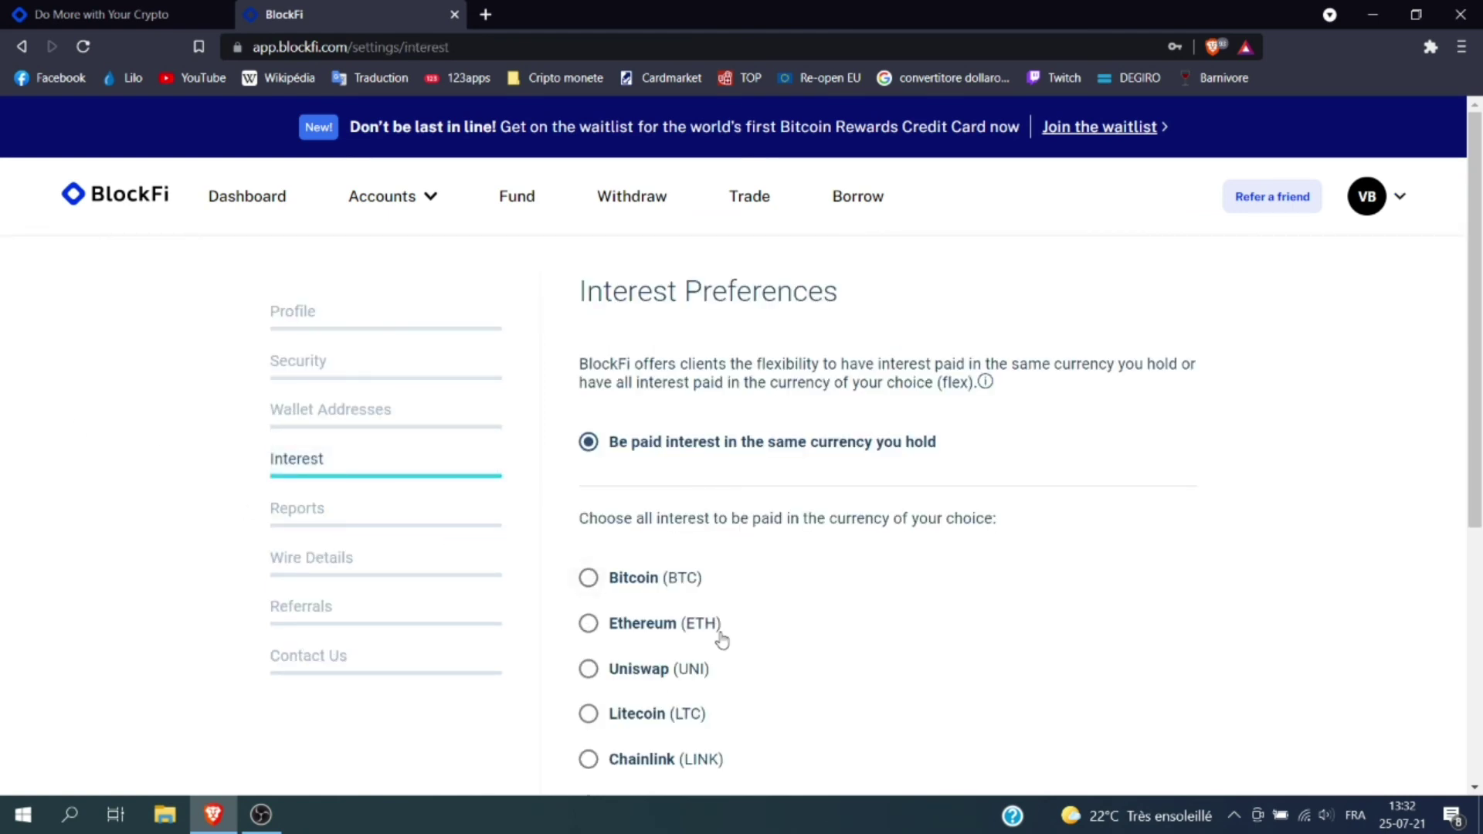
- Examine the interest payment options, comparing payment in the currency held with the list of selectable currencies
scroll(726, 649, "down", 1)
scroll(703, 569, "down", 1)
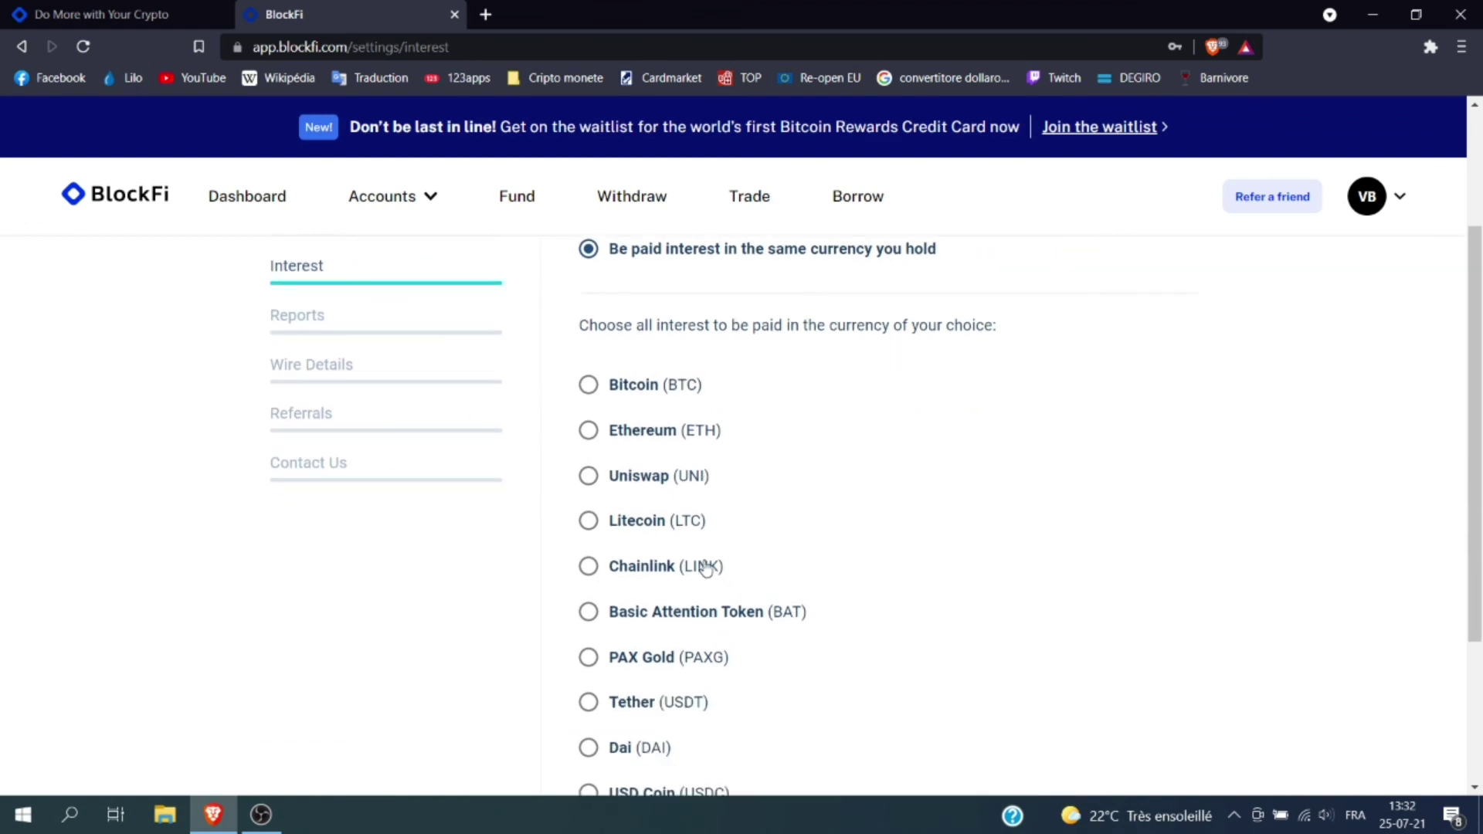
scroll(688, 432, "down", 3)
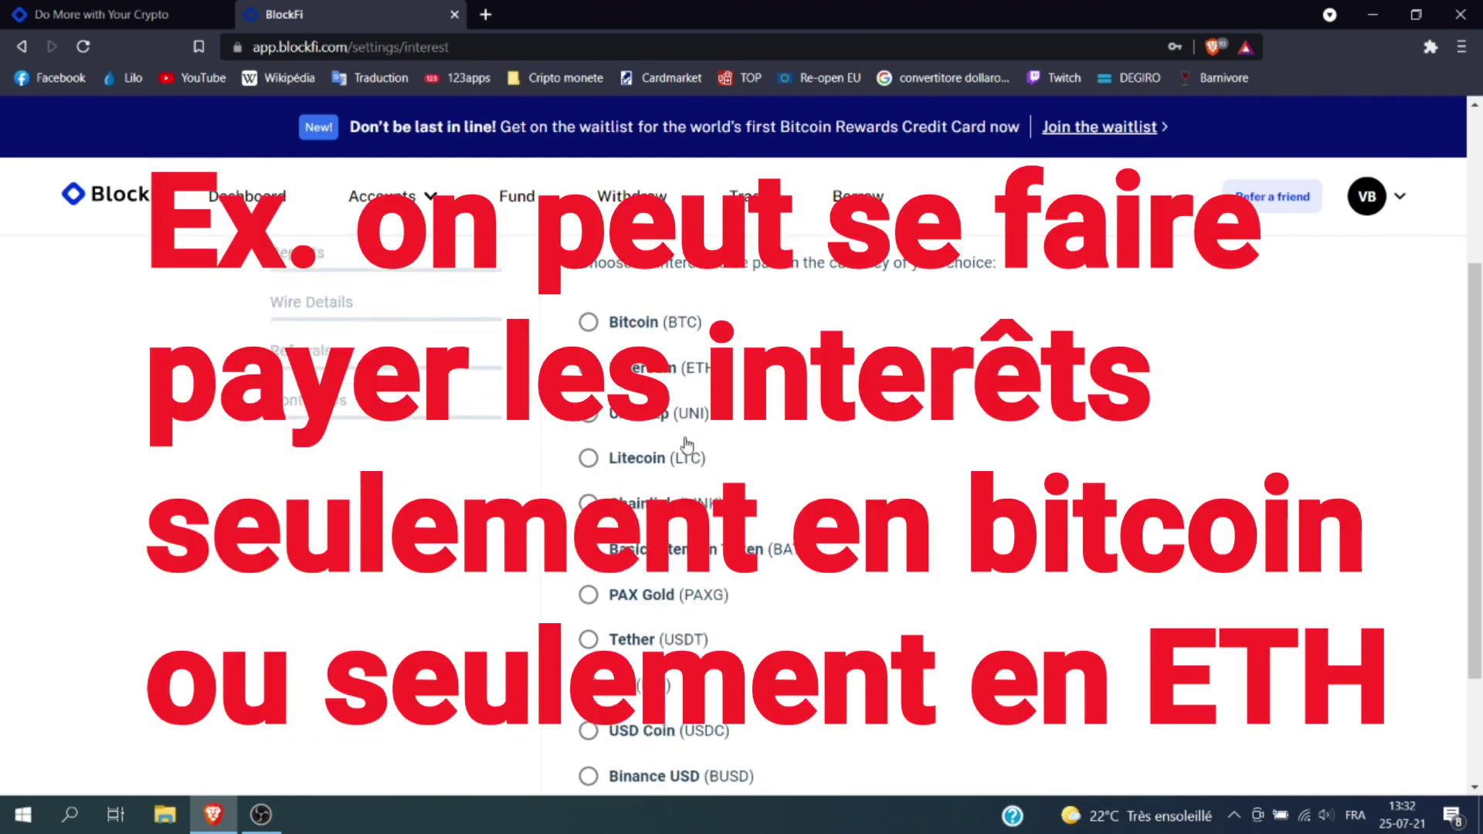
scroll(688, 446, "up", 5)
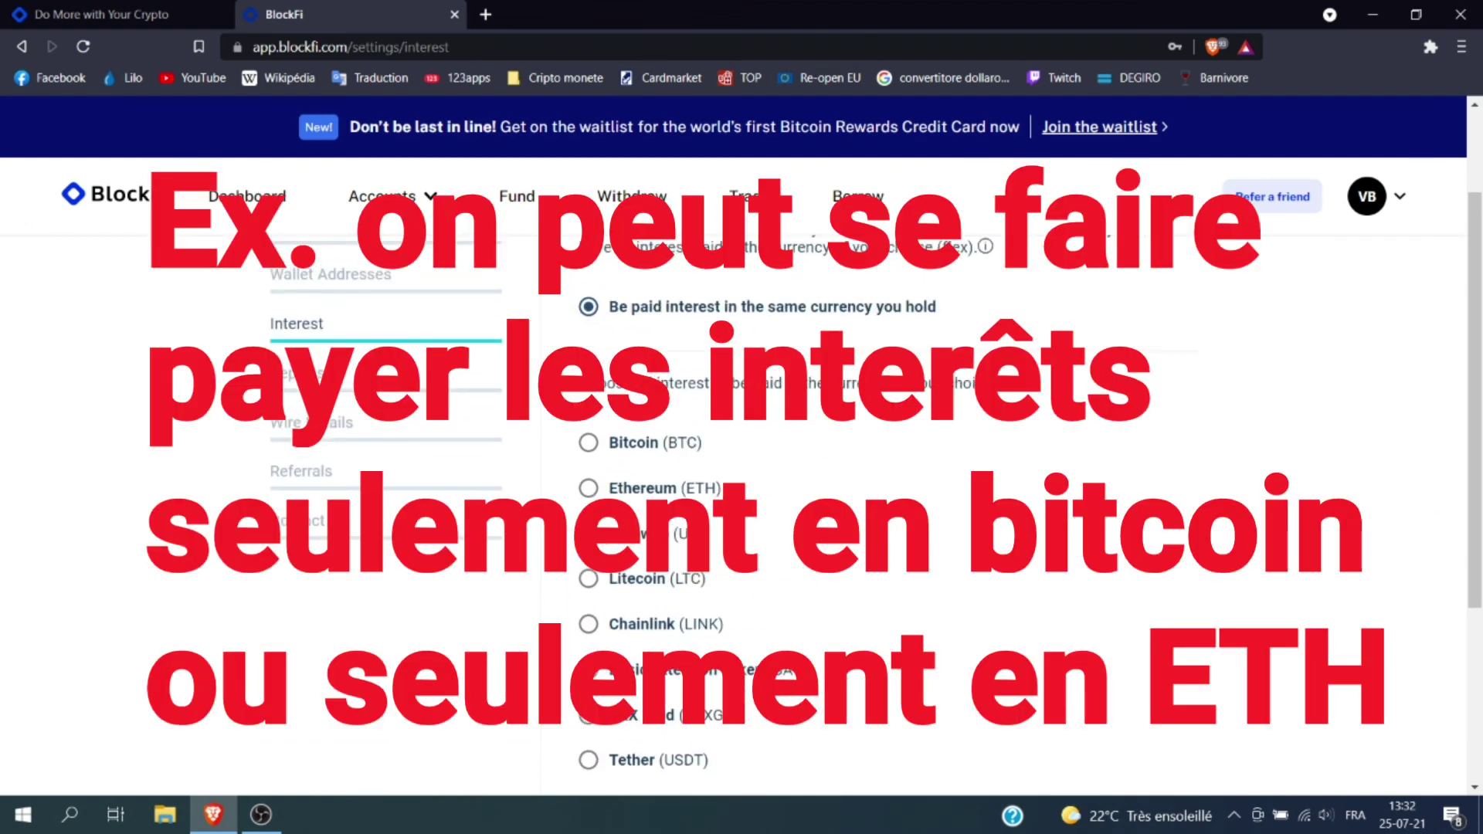
scroll(707, 680, "down", 5)
scroll(712, 734, "up", 1)
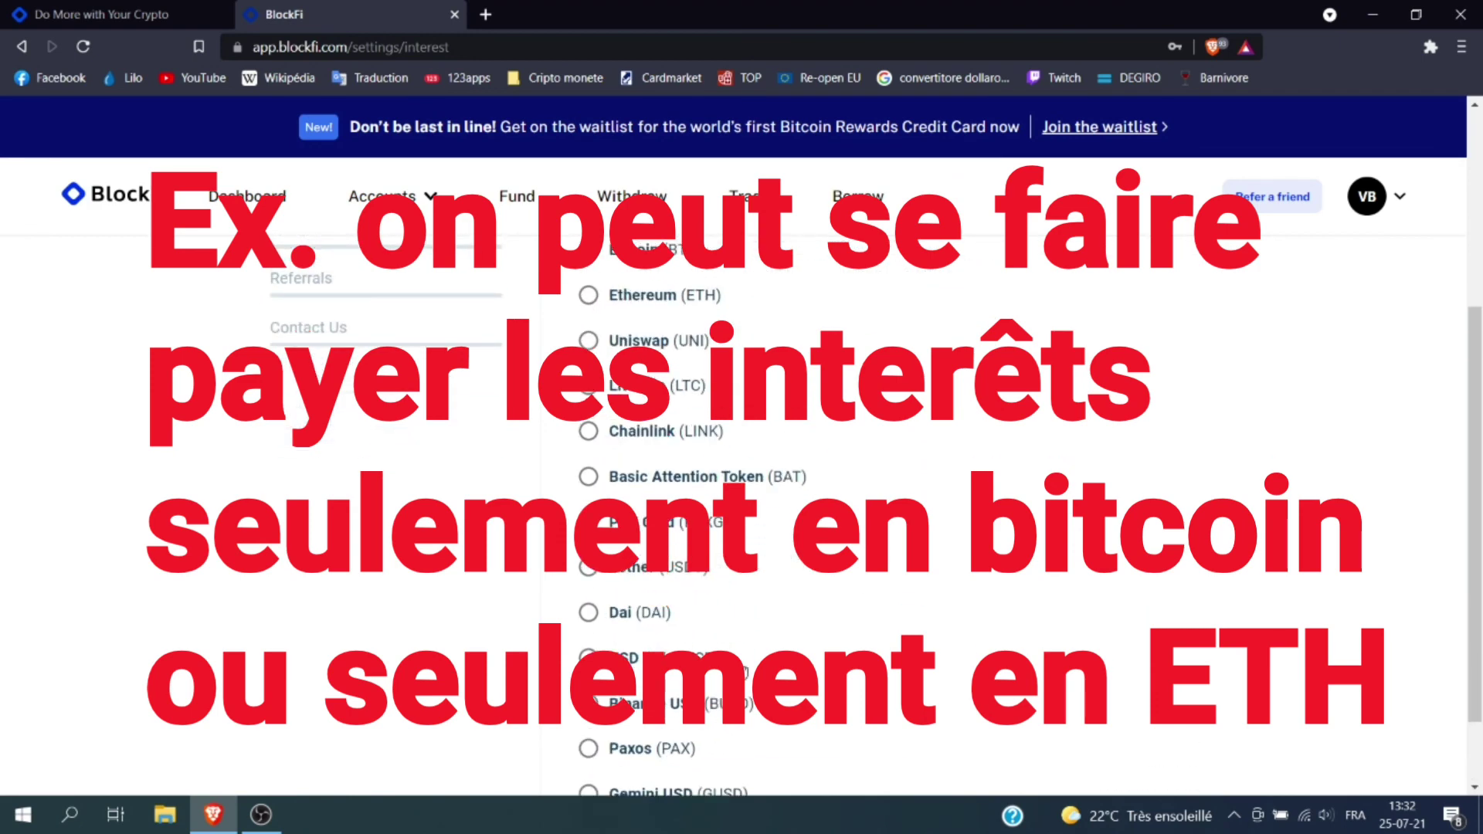
scroll(741, 463, "up", 2)
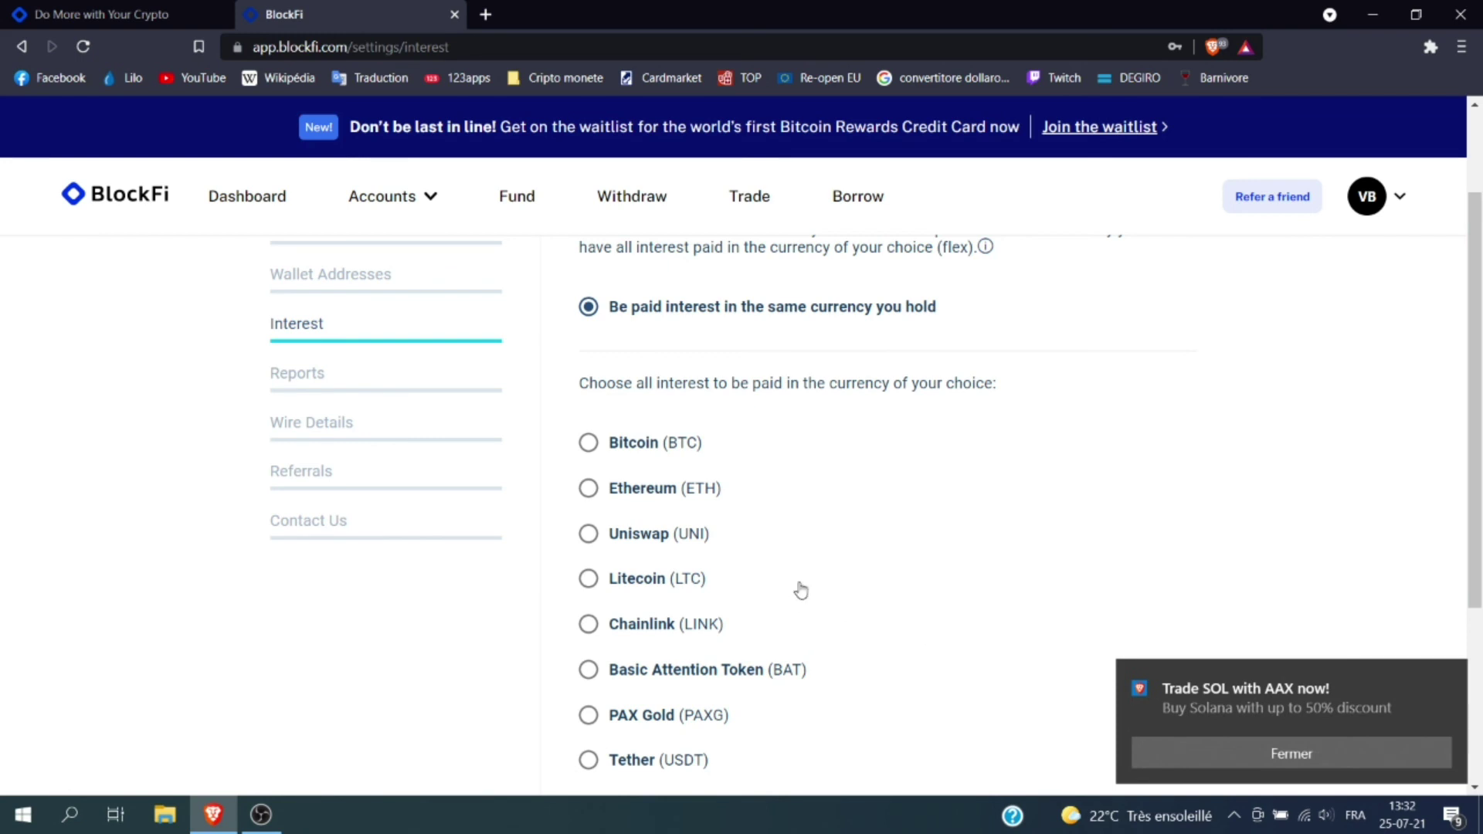
scroll(795, 591, "down", 4)
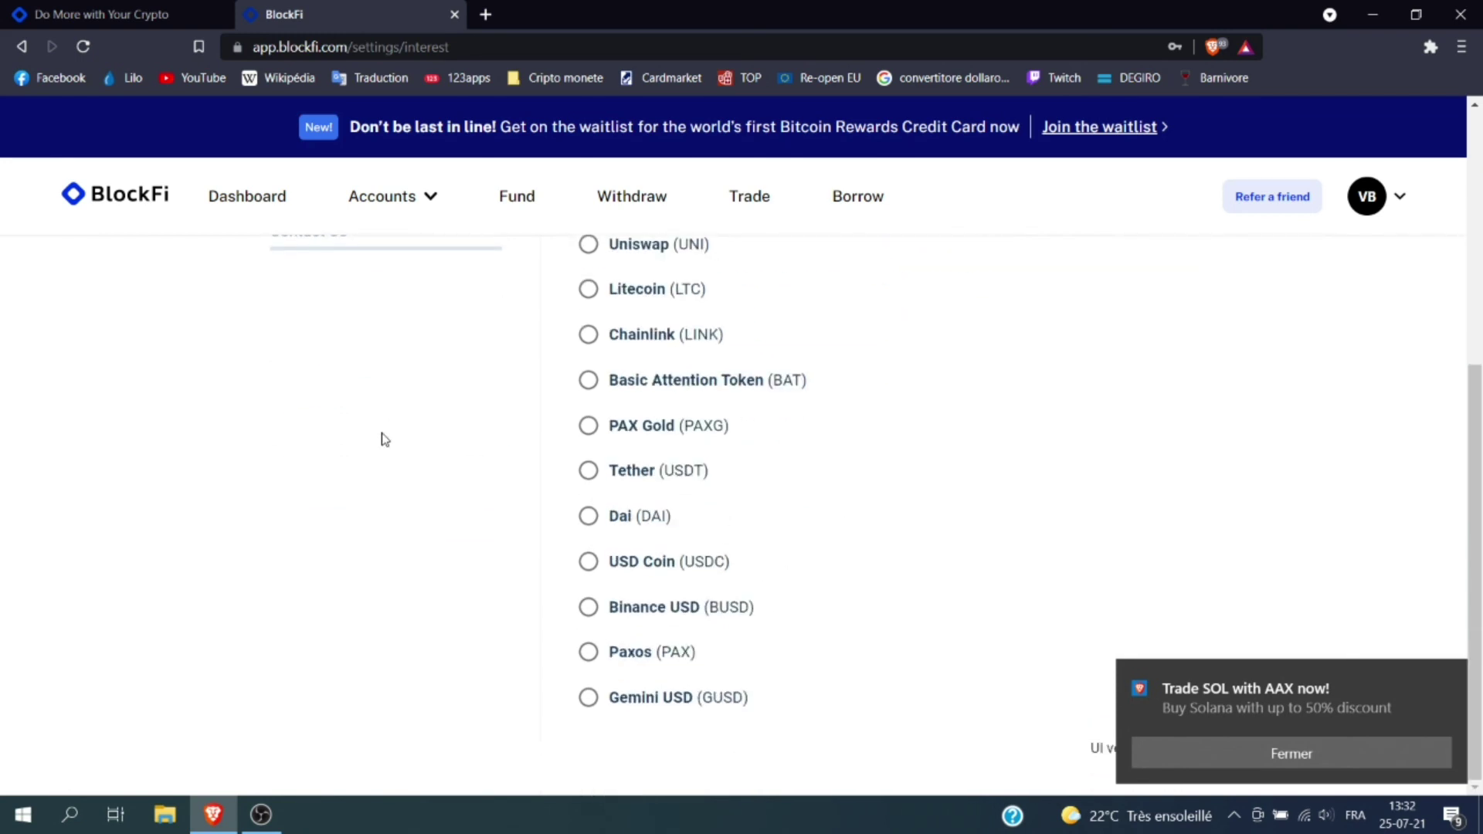